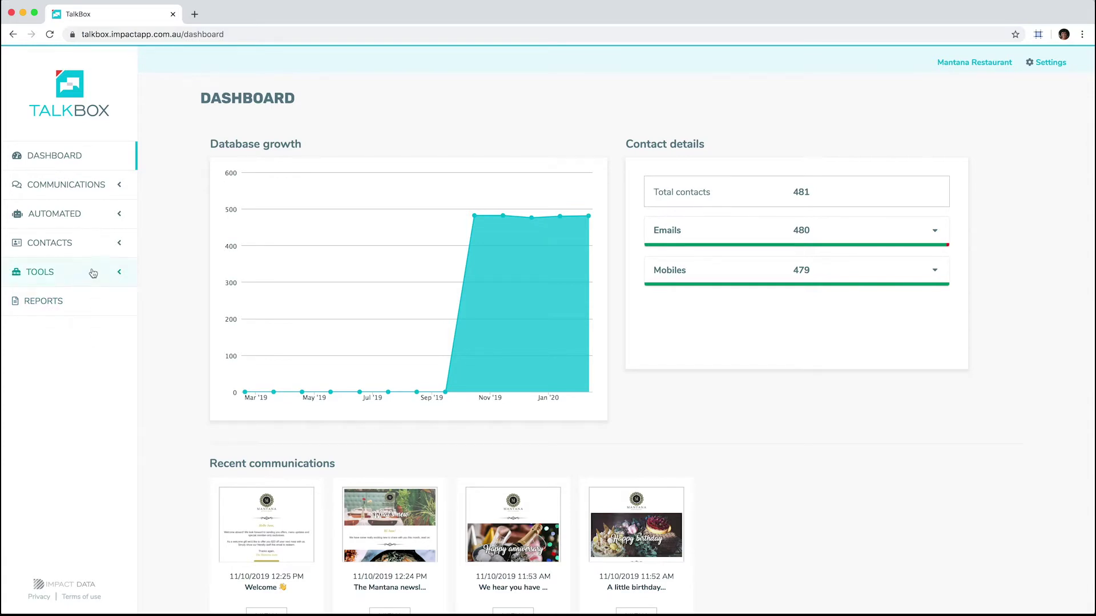
Create a new communication and choose email as the way to send it
{"action": "left_click", "coordinate": [96, 188]}
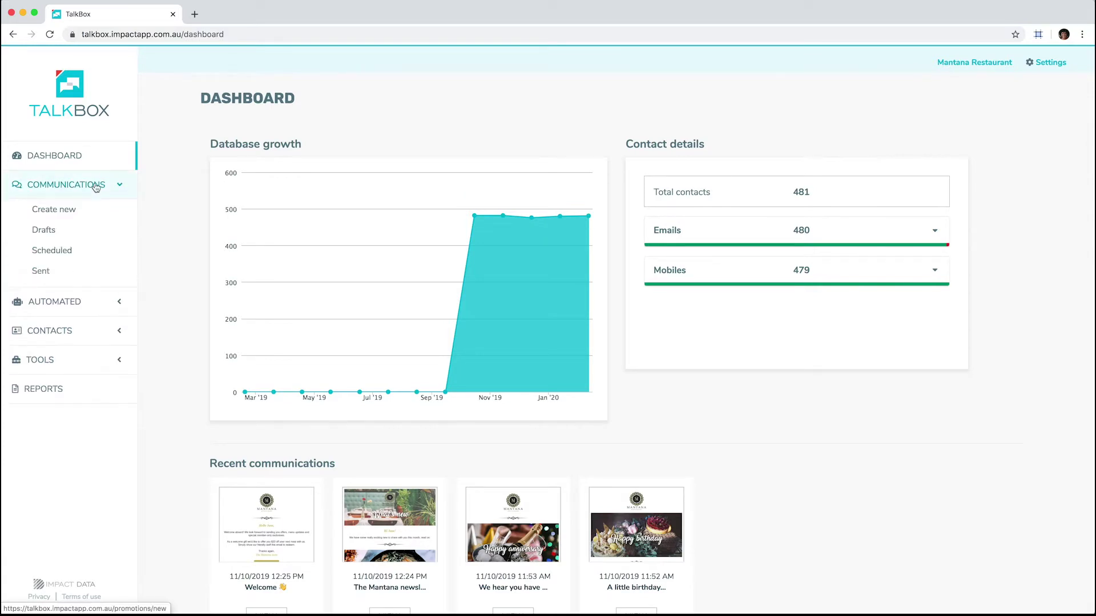
{"action": "left_click", "coordinate": [93, 212]}
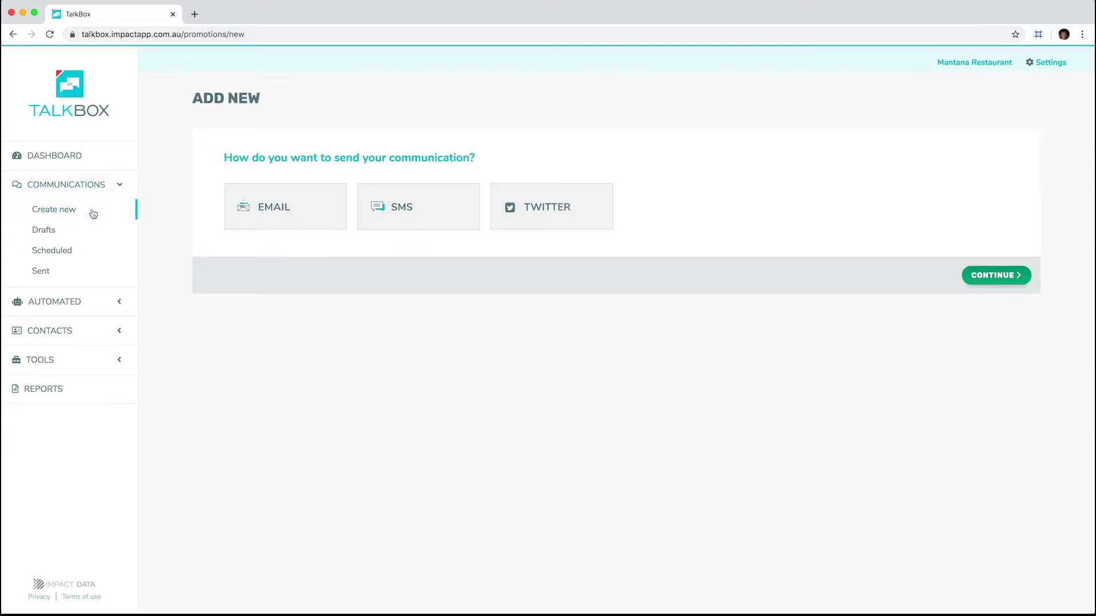
{"action": "left_click", "coordinate": [245, 211]}
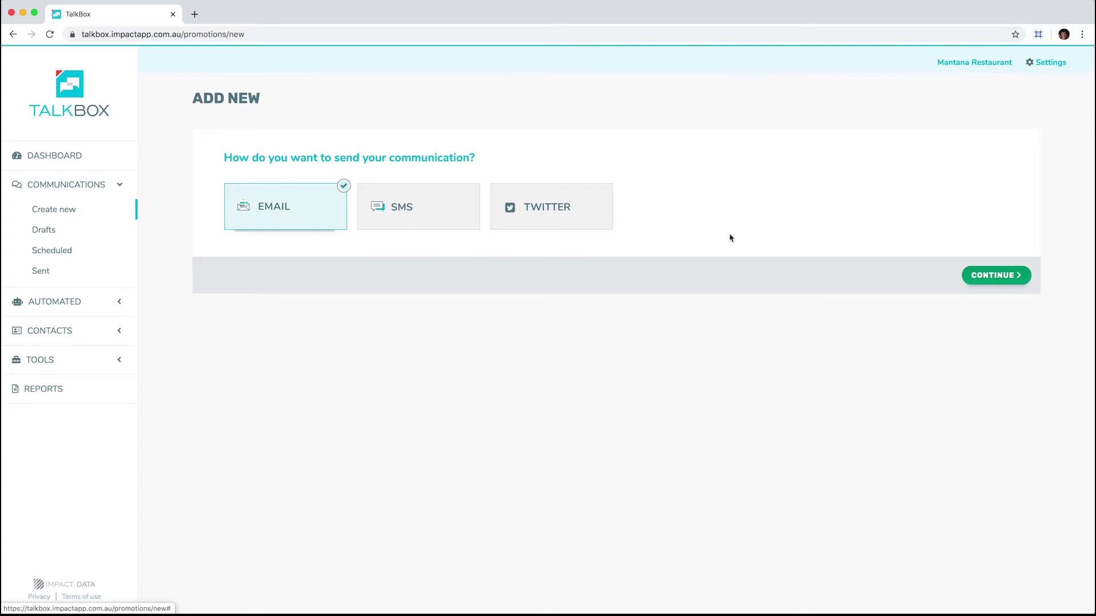
{"action": "left_click", "coordinate": [1013, 276]}
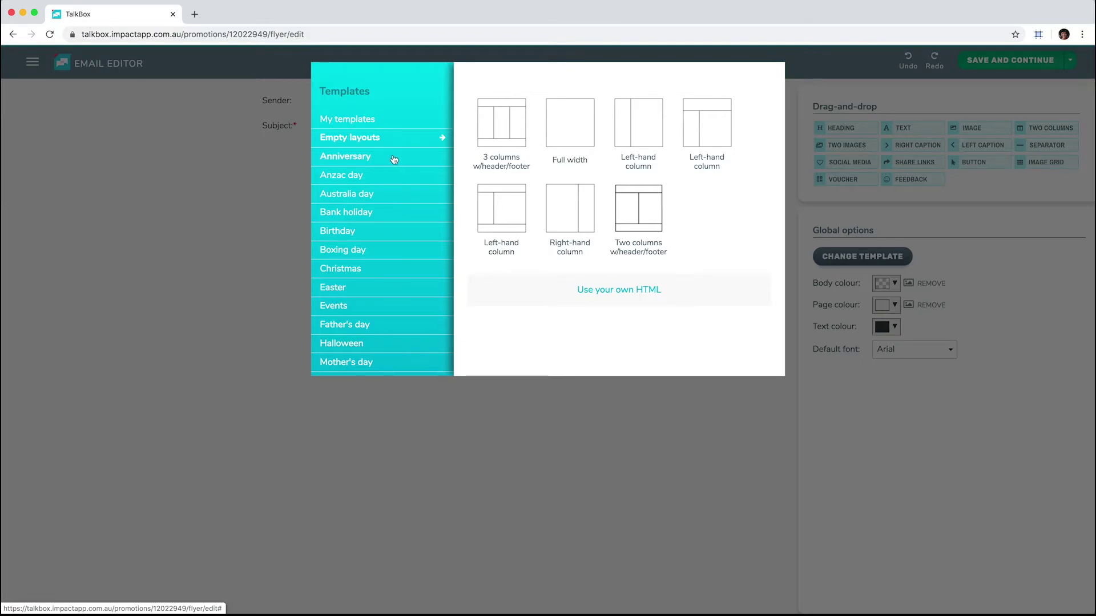
Browse the Anniversary templates, then base the email on the "Mantana starting" template from the saved templates
{"action": "left_click", "coordinate": [370, 159]}
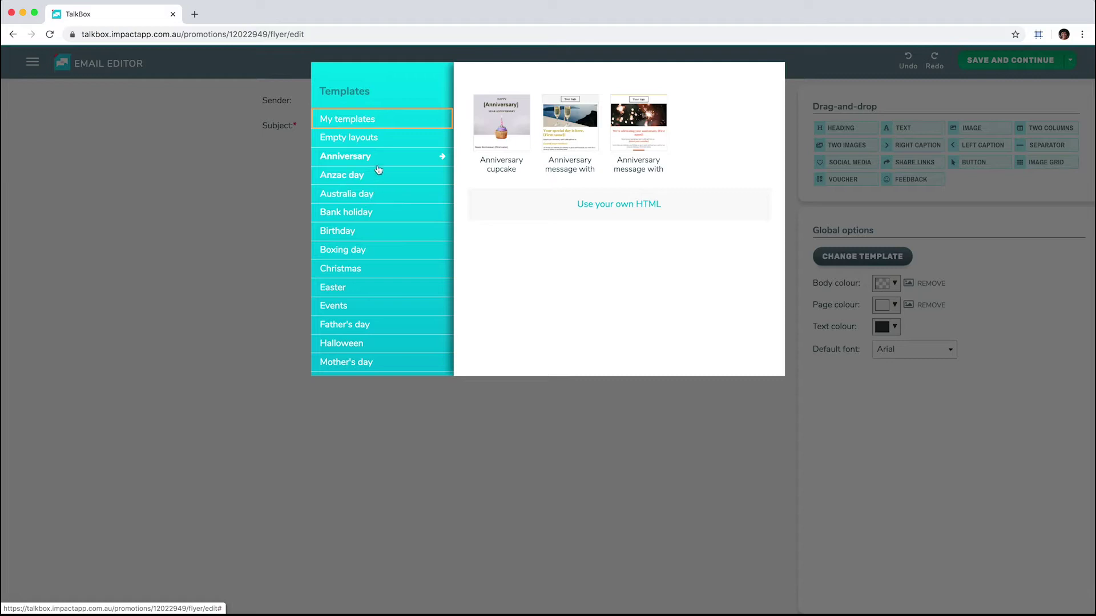
{"action": "left_click", "coordinate": [375, 122]}
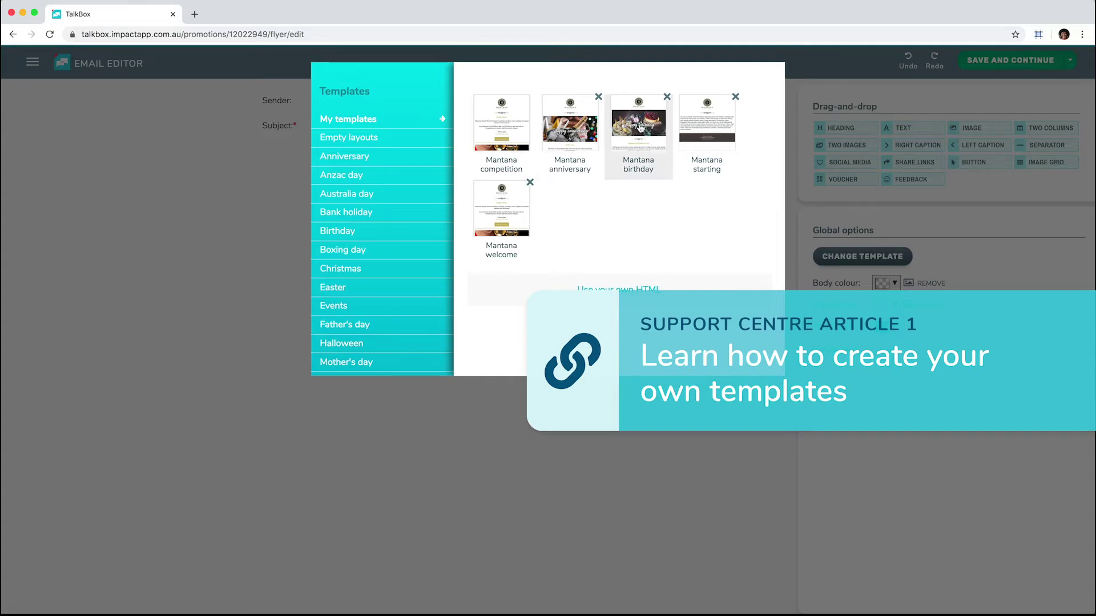
{"action": "left_click", "coordinate": [702, 126]}
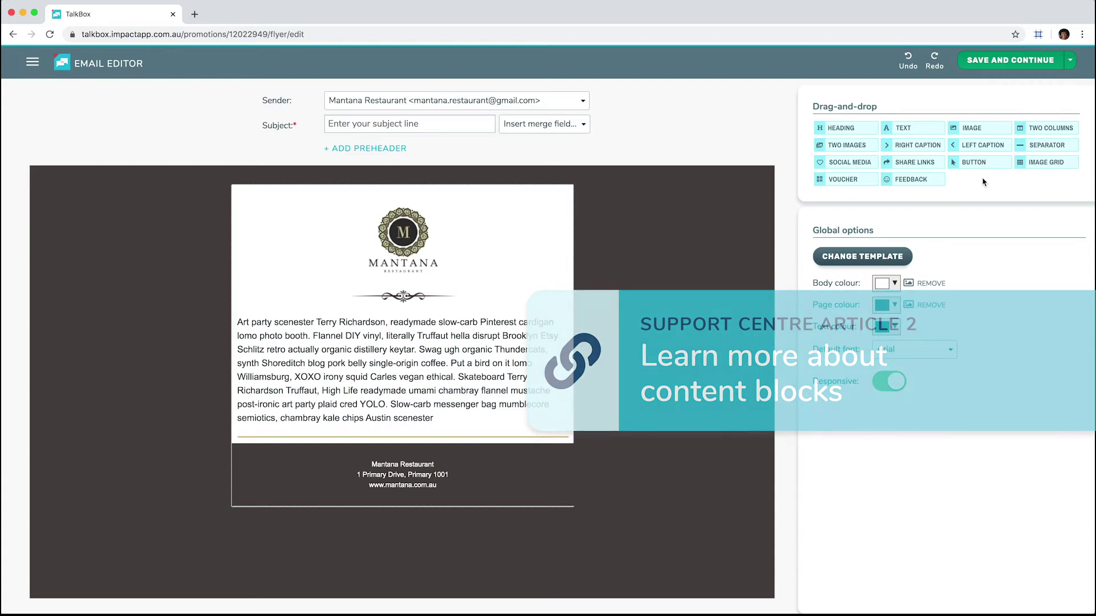
Add a button block to the email, try it beside the body text, then place it directly below the text and select it
{"action": "left_click_drag", "start_coordinate": [982, 168], "coordinate": [480, 392]}
{"action": "left_click_drag", "start_coordinate": [484, 449], "coordinate": [567, 373]}
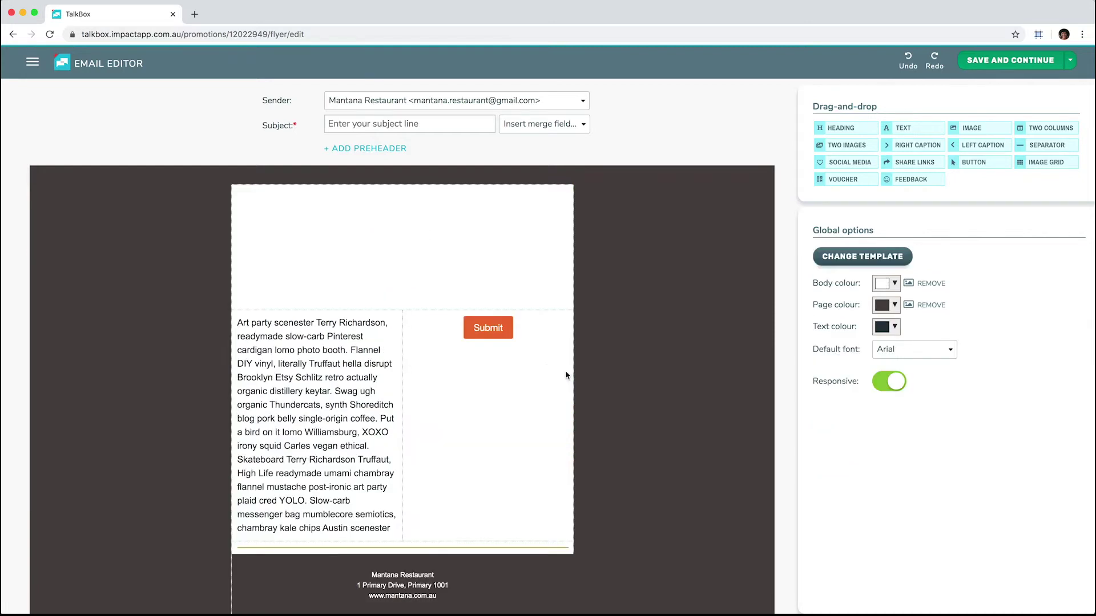
{"action": "left_click_drag", "start_coordinate": [445, 330], "coordinate": [436, 540]}
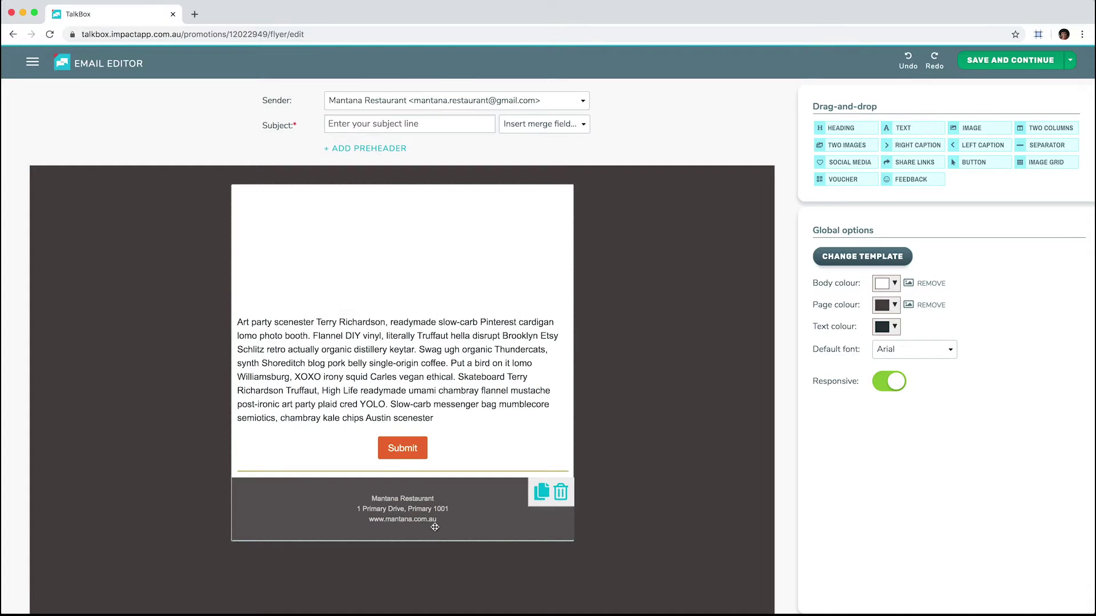
{"action": "left_click", "coordinate": [482, 445]}
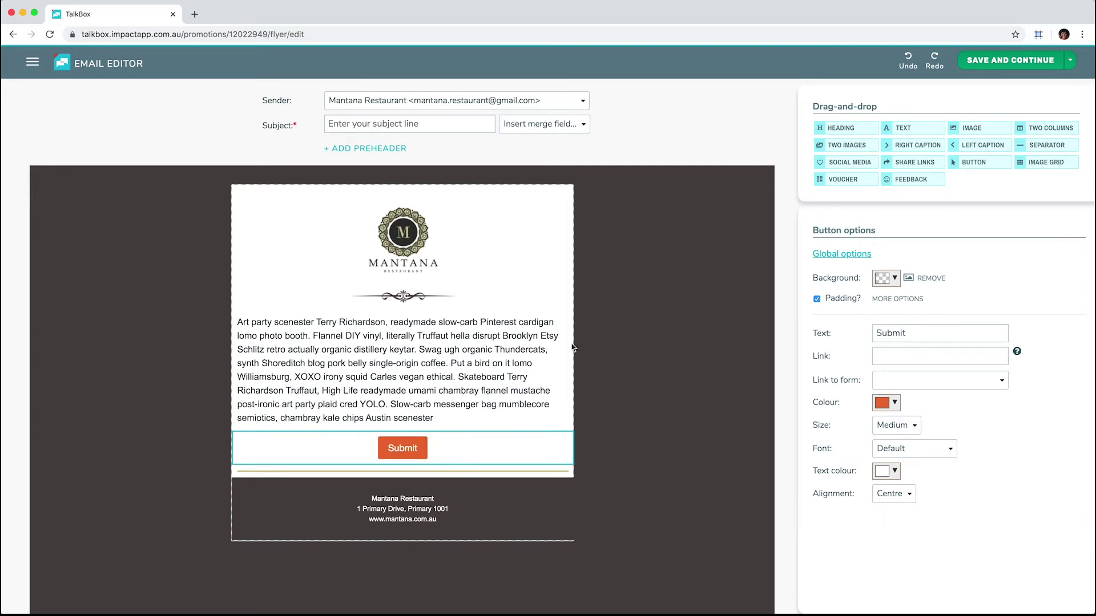
Replace the placeholder body text with the announcement starting "We've got some exciting news!", with a blank line before "As a thank you for being a great customer"
{"action": "left_click", "coordinate": [516, 356]}
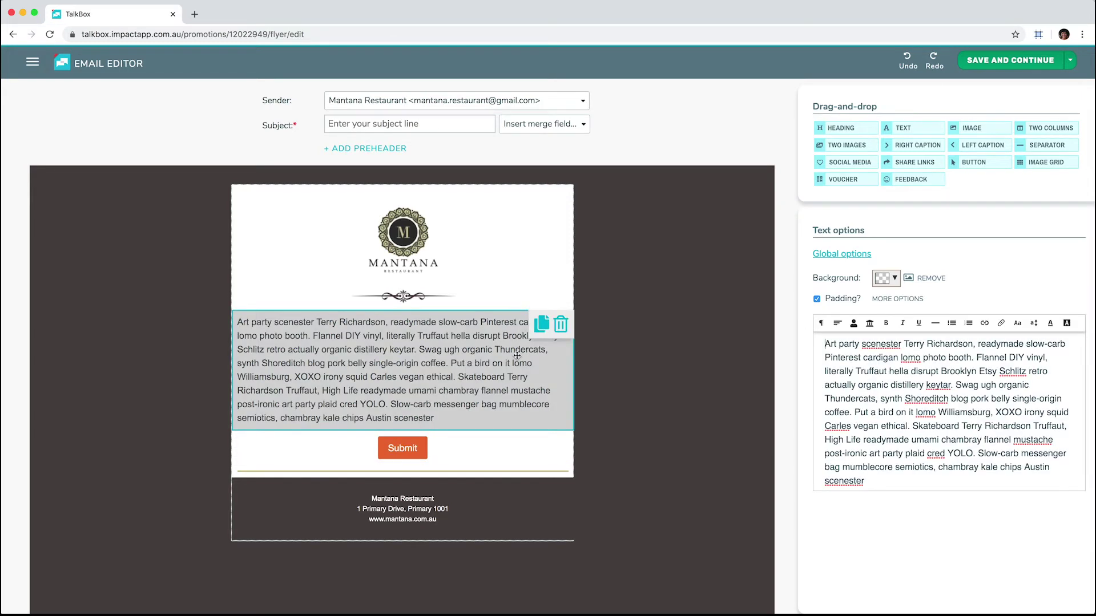
{"action": "triple_click", "coordinate": [889, 396]}
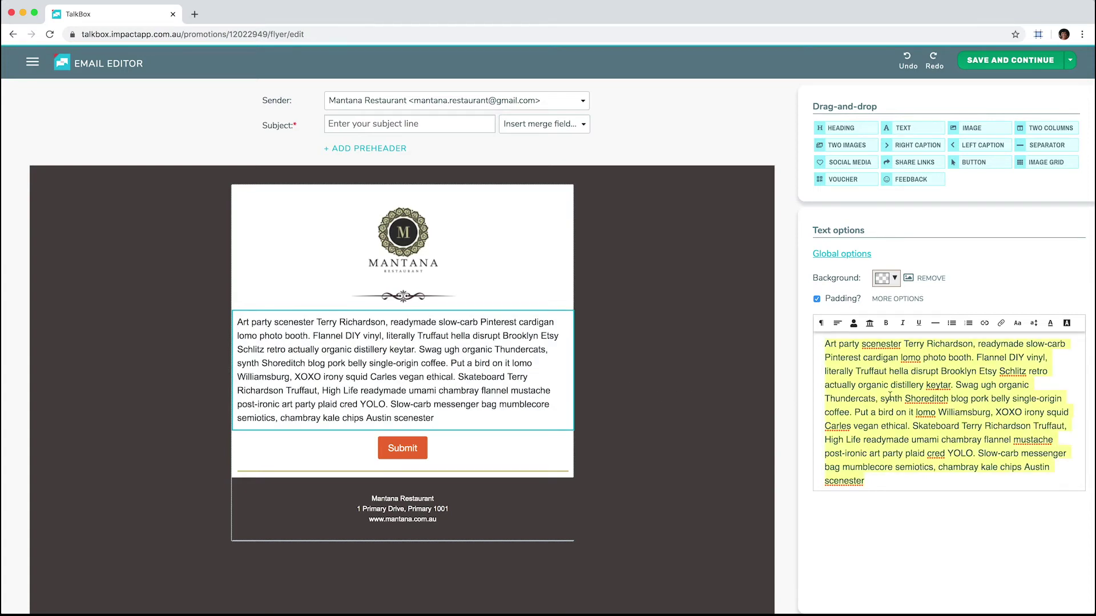
{"action": "type", "text": "We've got some exciting news! Our restaurant has been totally refurbished and we're now taking bookings for lunch and dinner. A new seasonal menu is available with delicious dishes crafted by our head chef. As a thank you for being a great customer, if you book today we'll give you 10% off your meal. Happy days! Hope to see you soon, The Mantana team"}
{"action": "key", "text": "Return"}
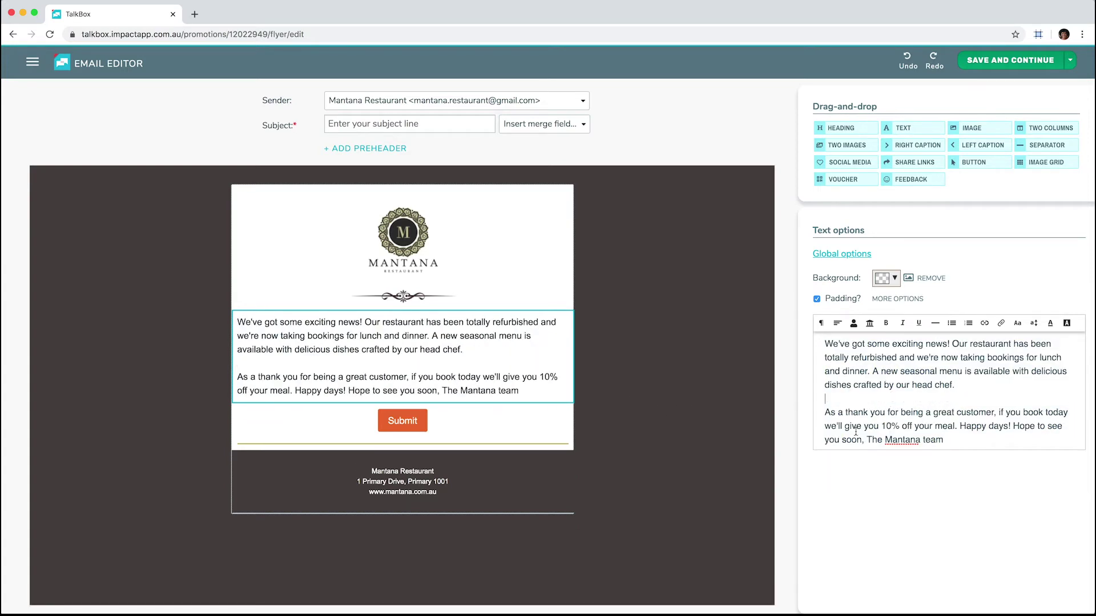
Set "Hope to see you soon," off with a blank line and put "The Mantana team" on its own line
{"action": "left_click", "coordinate": [1013, 426]}
{"action": "key", "text": "Return"}
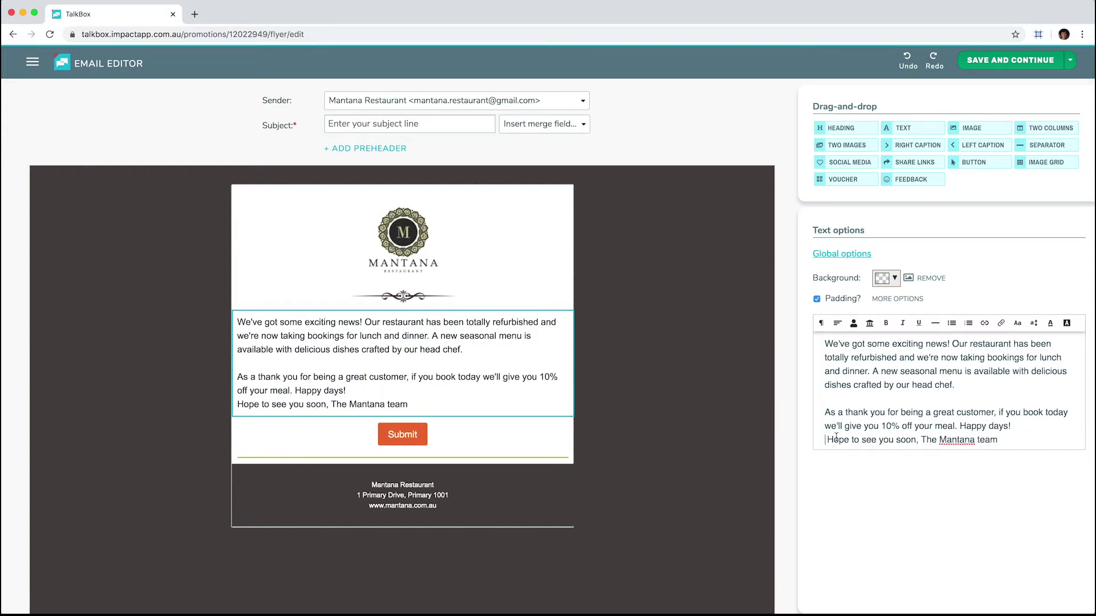
{"action": "key", "text": "Return"}
{"action": "left_click", "coordinate": [921, 452]}
{"action": "key", "text": "Return"}
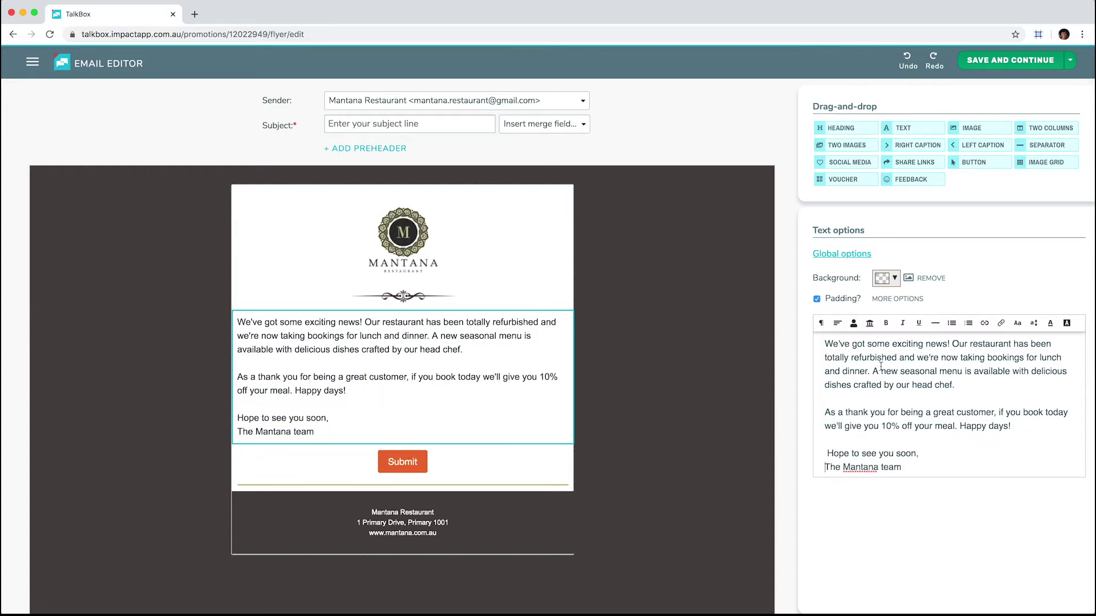
Add the greeting "Hi" with the First name merge field above the message, and centre all the text
{"action": "left_click", "coordinate": [826, 343]}
{"action": "key", "text": "Return"}
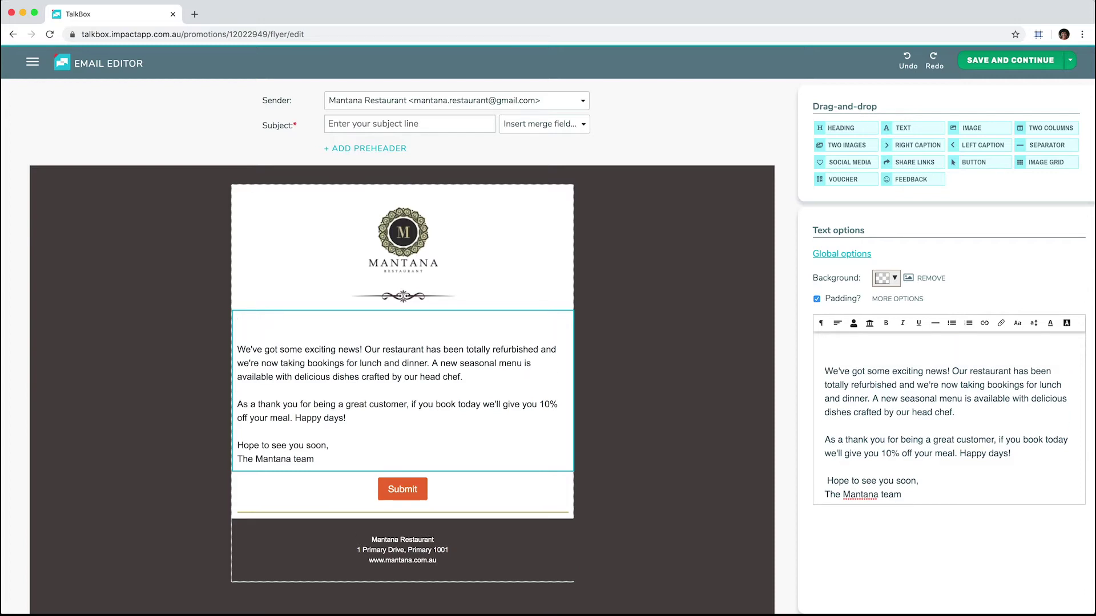
{"action": "type", "text": "Hi"}
{"action": "left_click", "coordinate": [853, 324]}
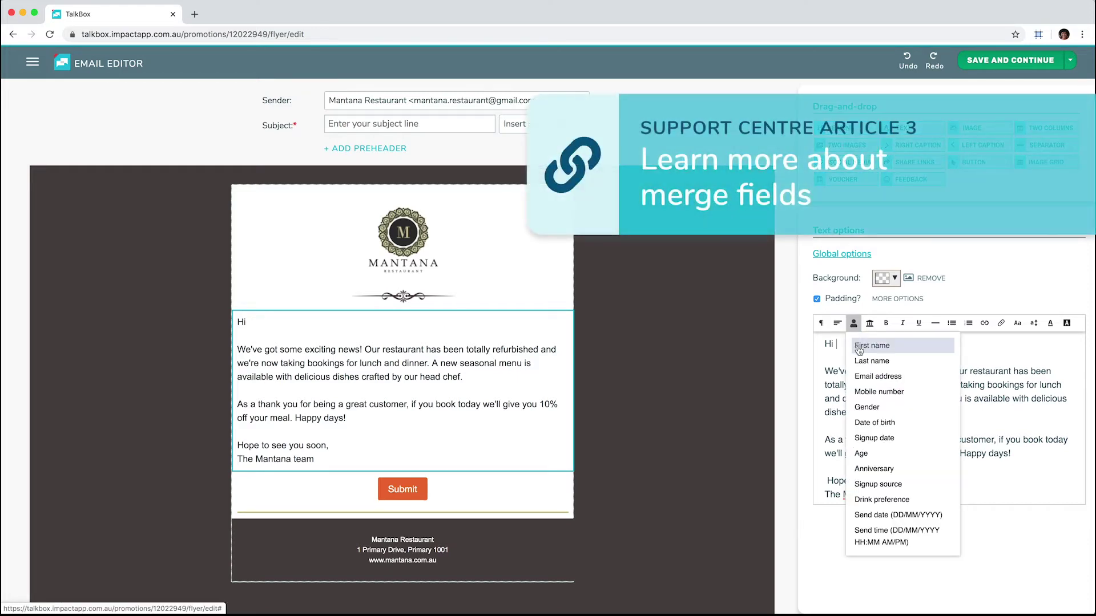
{"action": "left_click", "coordinate": [859, 346]}
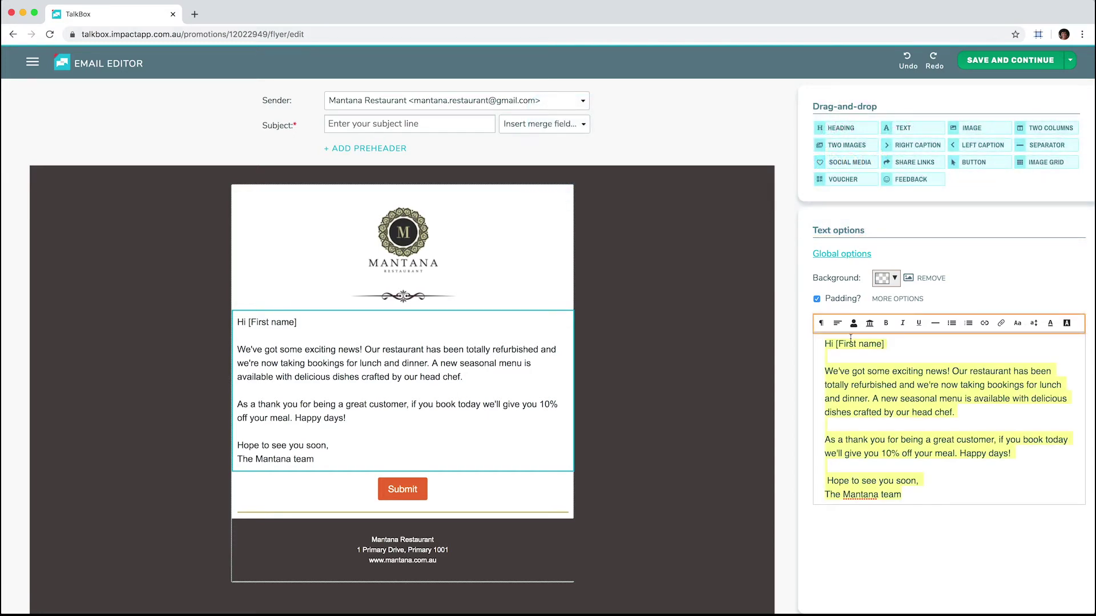
{"action": "left_click", "coordinate": [837, 323]}
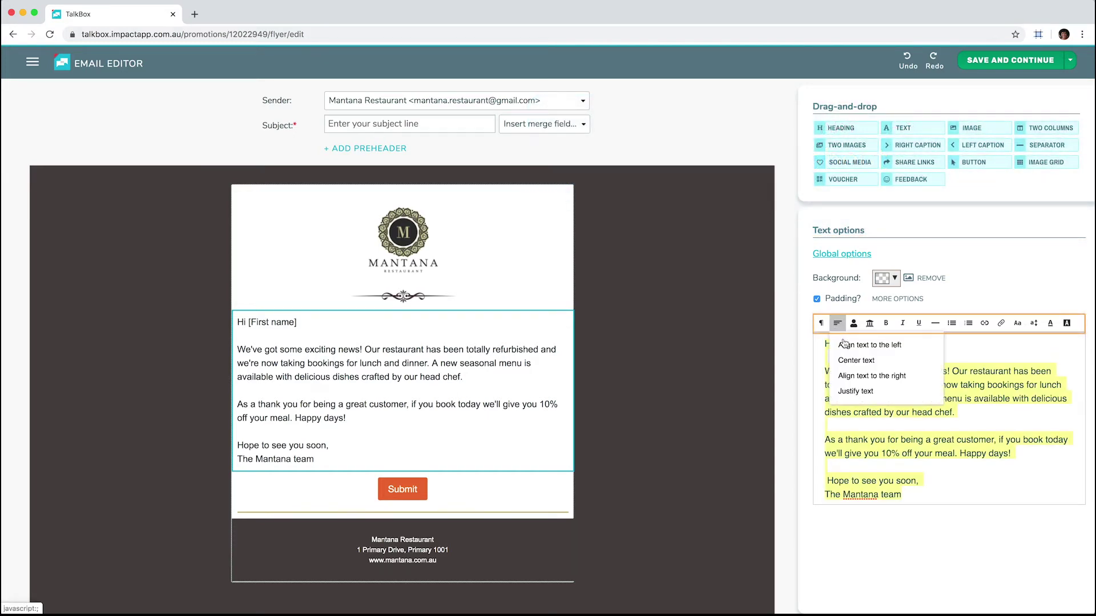
{"action": "left_click", "coordinate": [856, 360]}
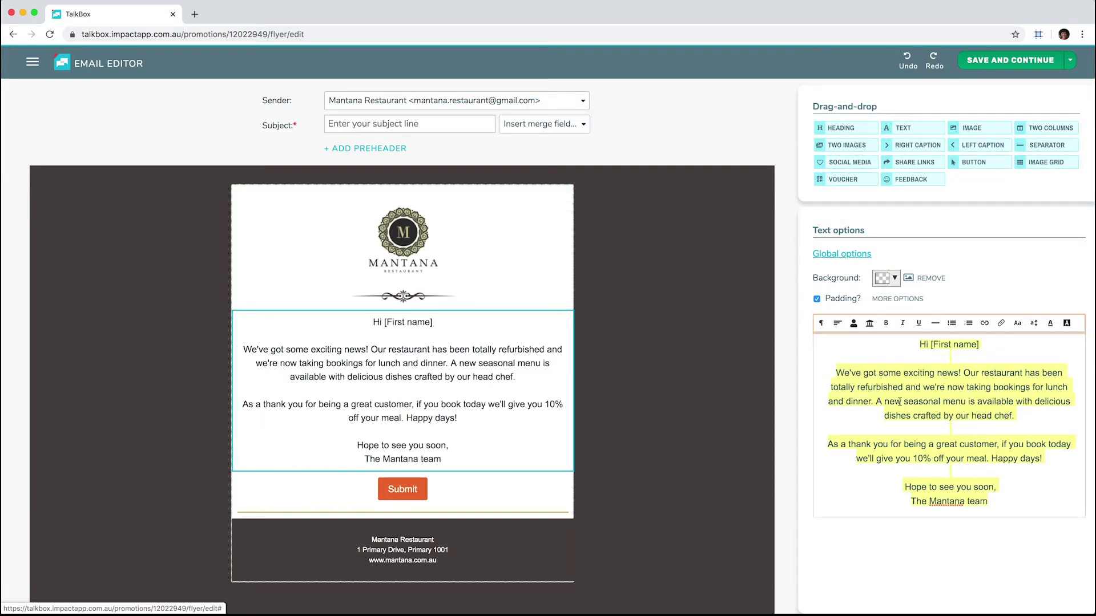
Format the sign-off "The Mantana team" as bold, italic Book Antiqua
{"action": "left_click", "coordinate": [966, 512]}
{"action": "left_click_drag", "start_coordinate": [996, 504], "coordinate": [900, 503]}
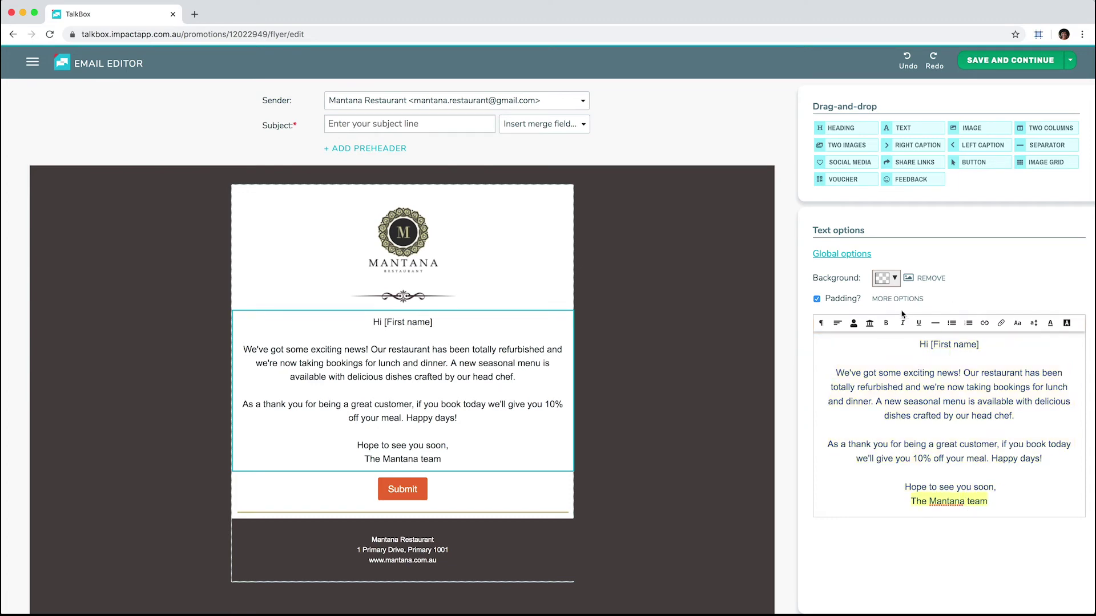
{"action": "left_click", "coordinate": [886, 323]}
{"action": "left_click", "coordinate": [1017, 324]}
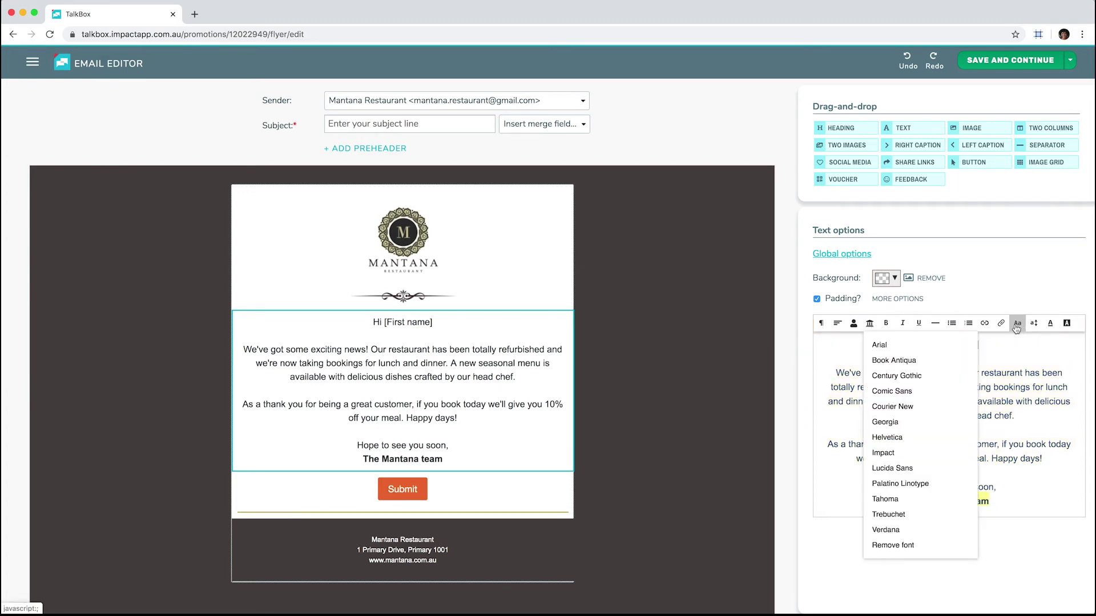
{"action": "left_click", "coordinate": [893, 360]}
{"action": "left_click", "coordinate": [902, 323]}
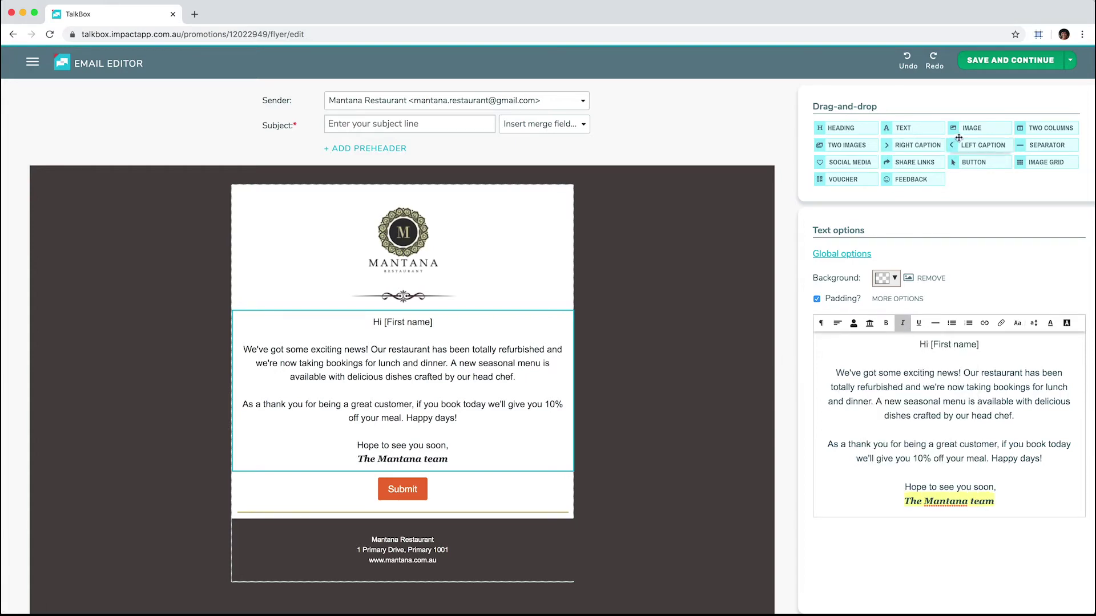
Insert an image block between the logo header and the greeting, and fill it with the "What's new" restaurant image
{"action": "left_click_drag", "start_coordinate": [970, 130], "coordinate": [531, 307]}
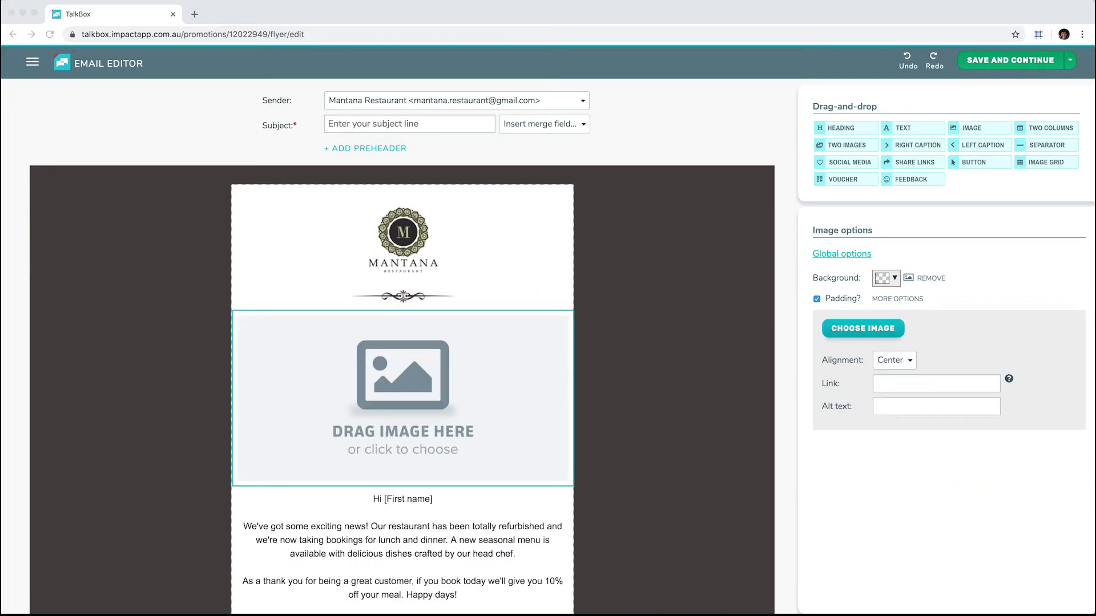
{"action": "left_click_drag", "start_coordinate": [1090, 172], "coordinate": [533, 359]}
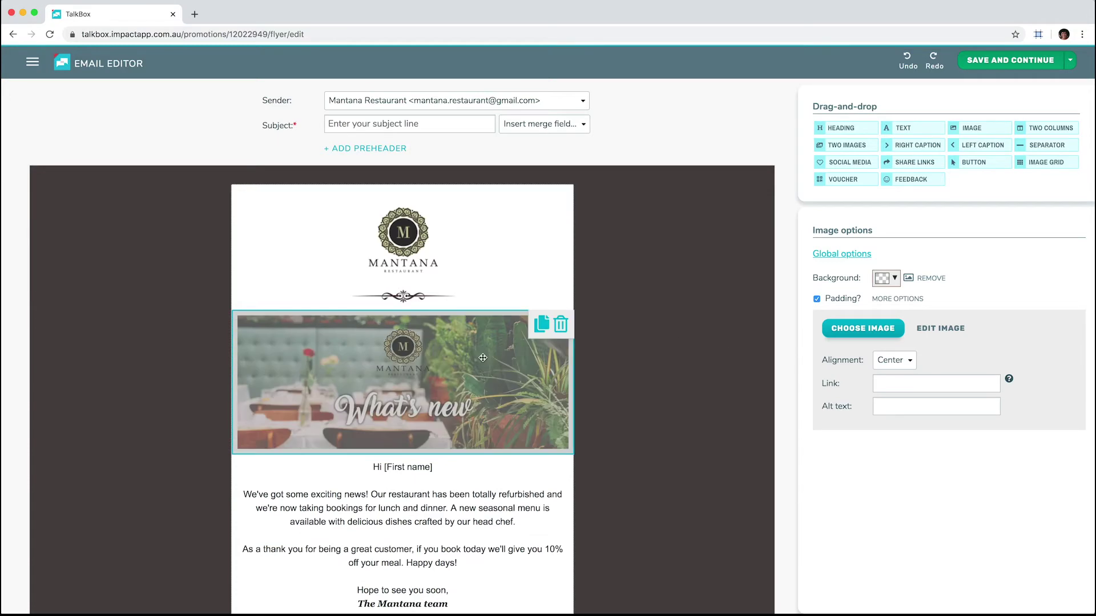
Review the upload and web link options for choosing an image, leaving the current image in place
{"action": "left_click", "coordinate": [865, 333]}
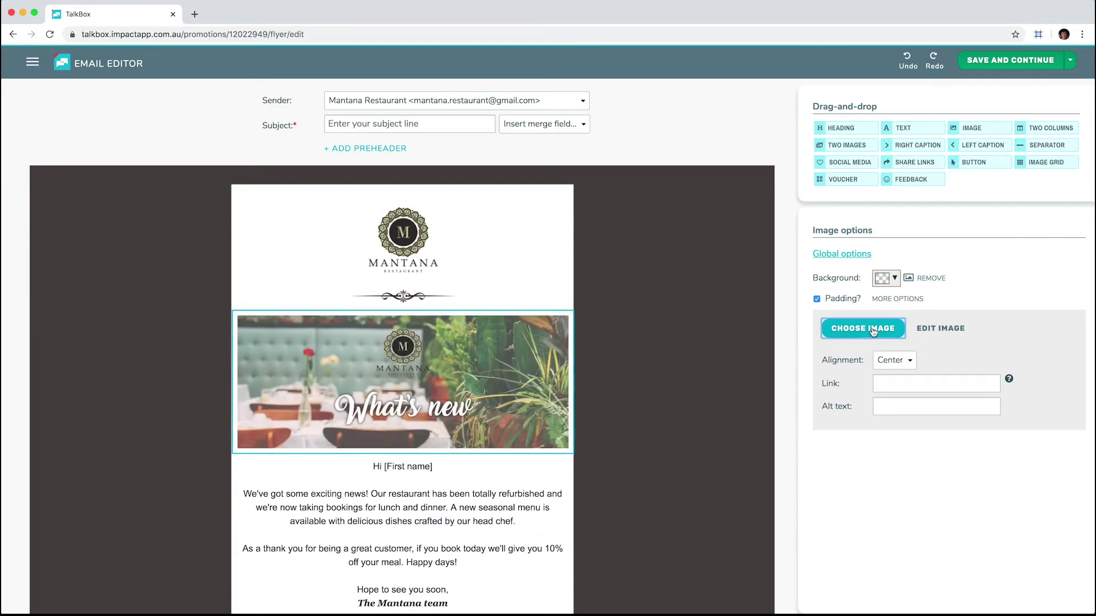
{"action": "left_click", "coordinate": [506, 152]}
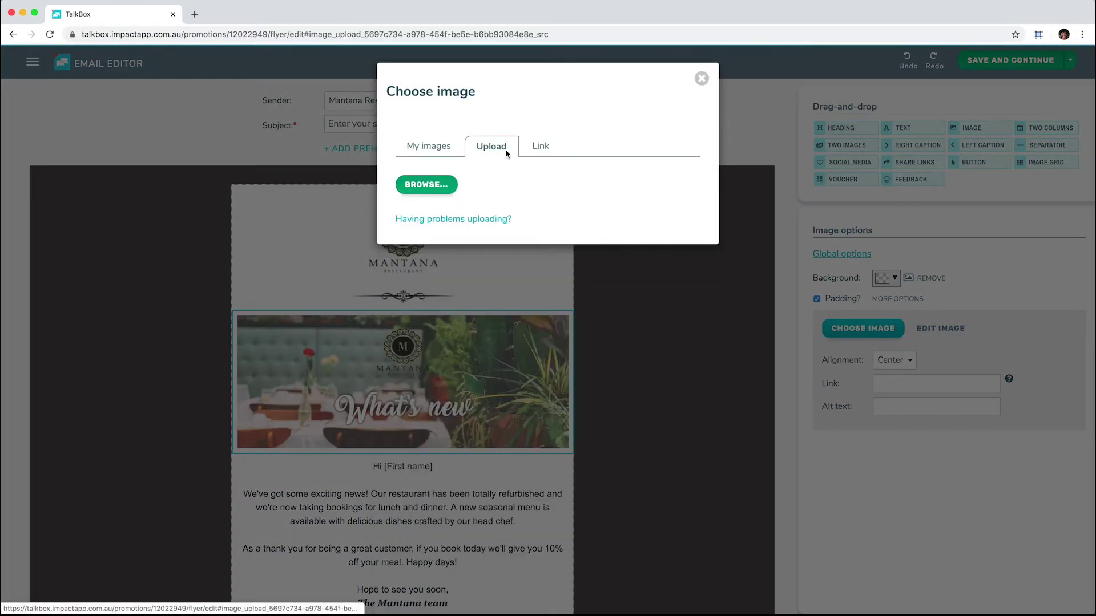
{"action": "left_click", "coordinate": [538, 150]}
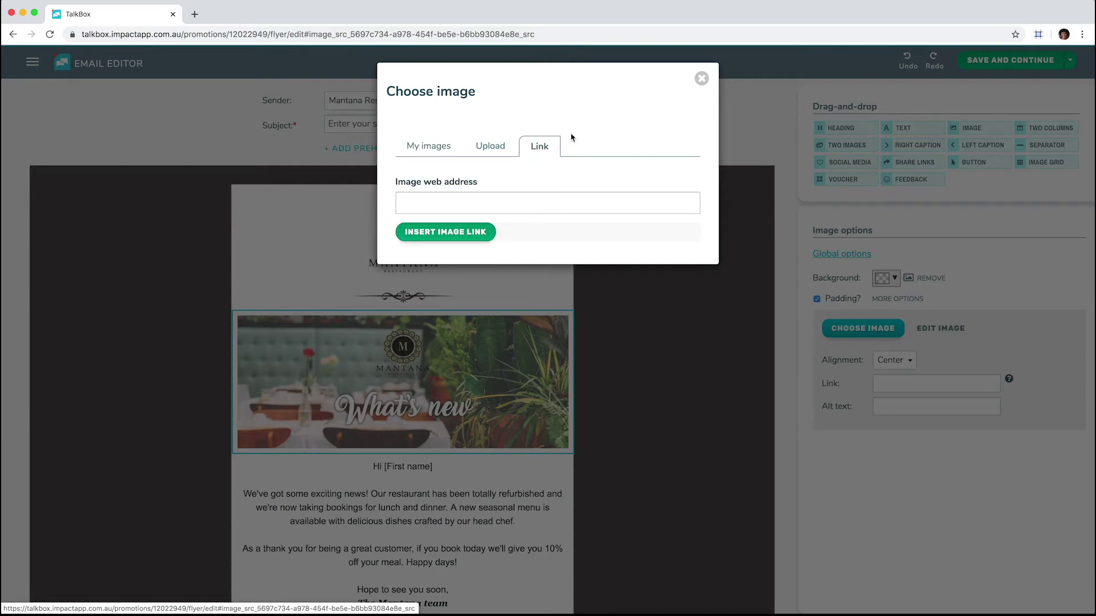
{"action": "left_click", "coordinate": [702, 79]}
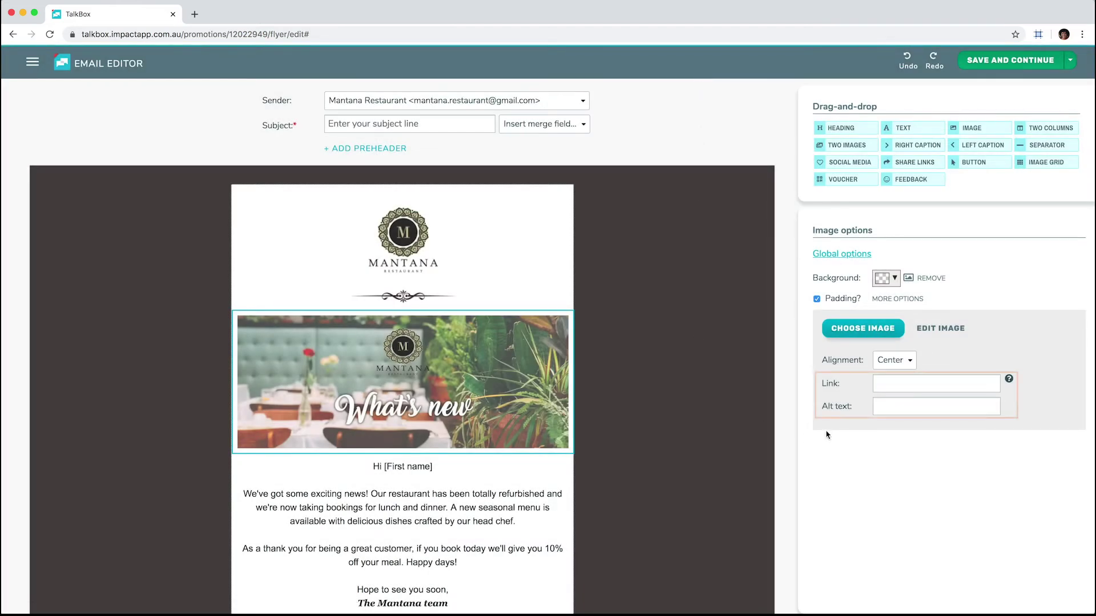
Set the image's alt text to "What's new" and deselect the block
{"action": "left_click", "coordinate": [894, 411]}
{"action": "type", "text": "What's new"}
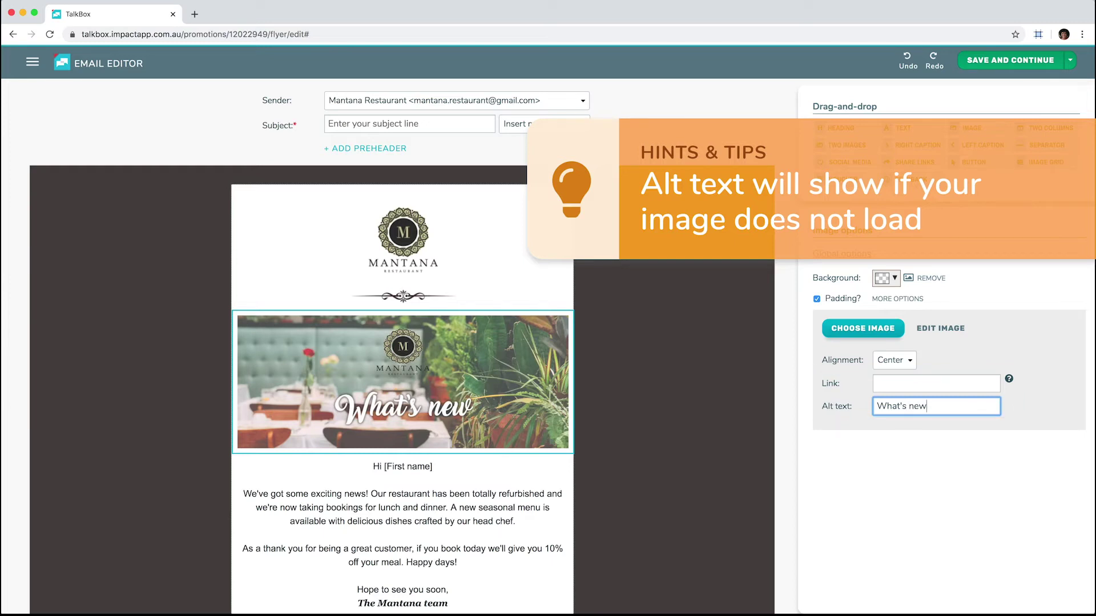
{"action": "left_click", "coordinate": [700, 434]}
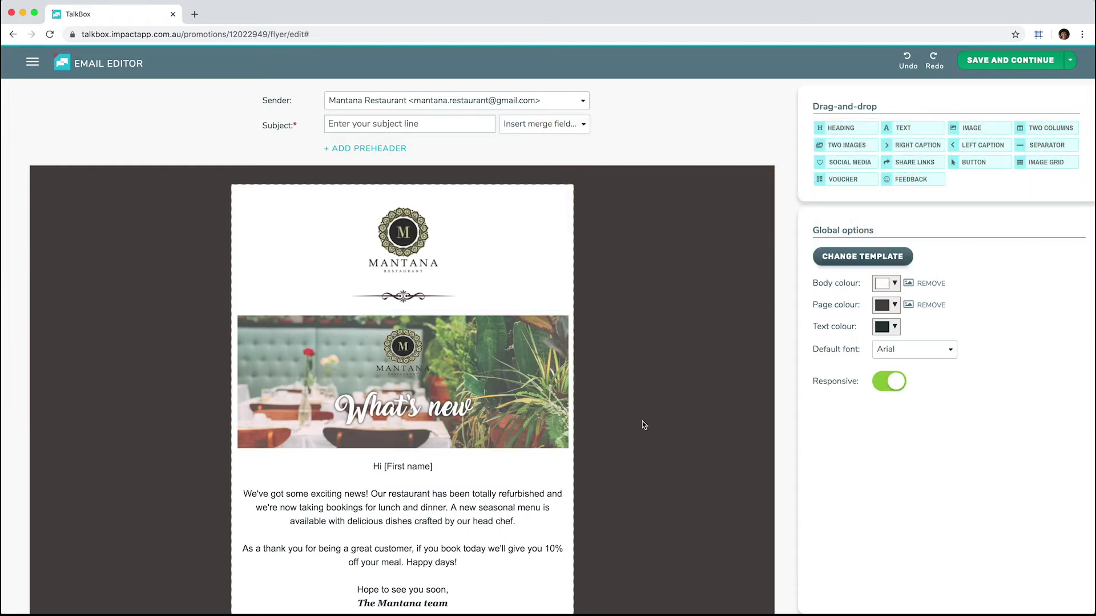
Duplicate the "What's new" image block
{"action": "mouse_move", "coordinate": [541, 359]}
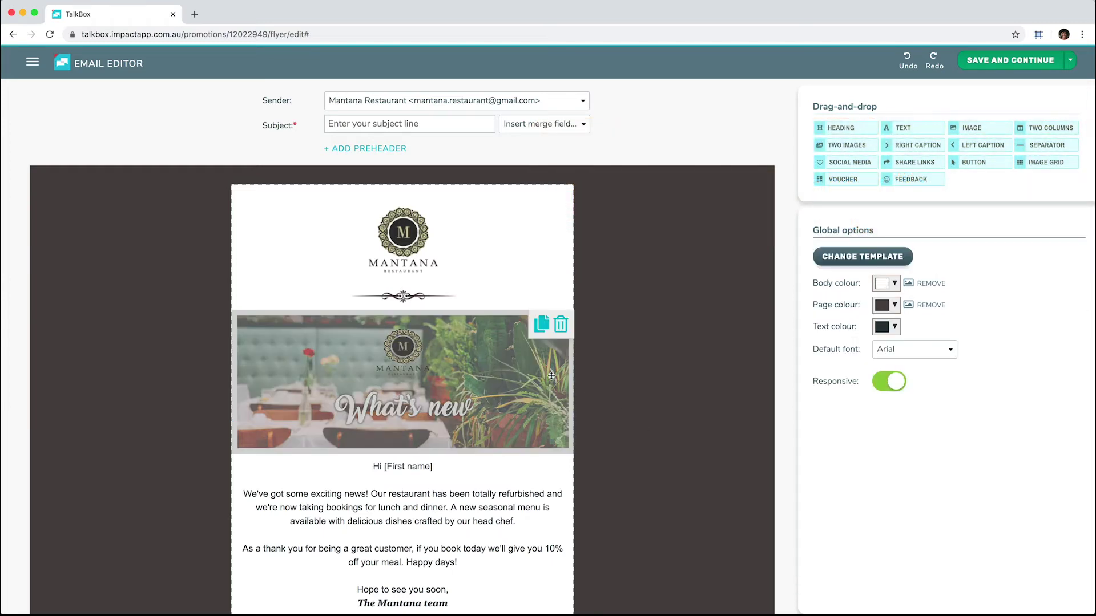
{"action": "left_click", "coordinate": [542, 325]}
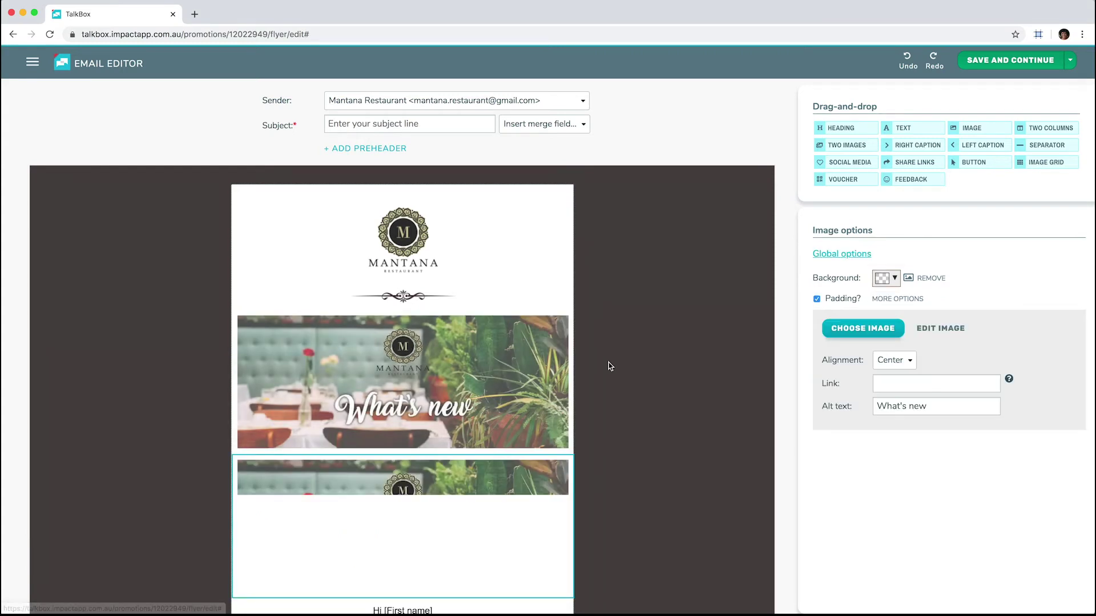
Delete the duplicate "What's new" image block directly above the greeting text and confirm the deletion
{"action": "scroll", "coordinate": [630, 368], "scroll_direction": "down", "scroll_amount": 3}
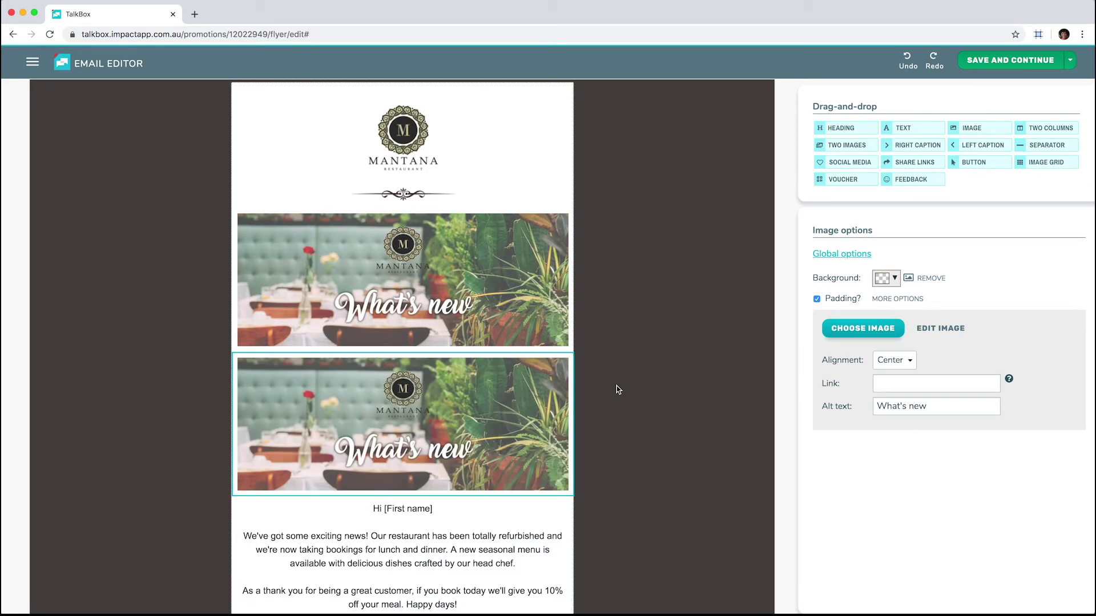
{"action": "mouse_move", "coordinate": [561, 370]}
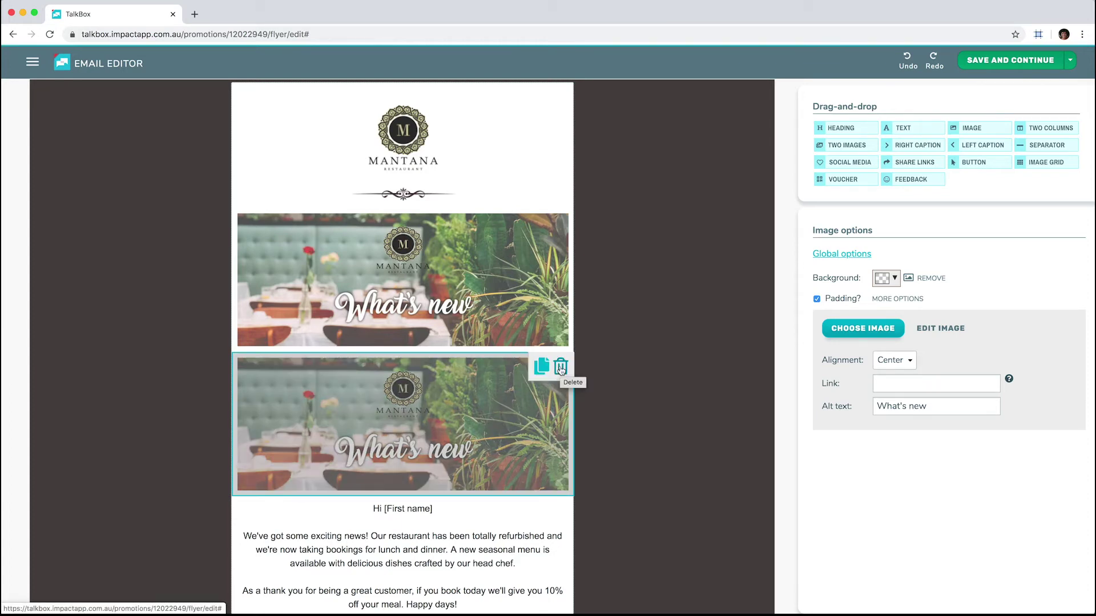
{"action": "left_click", "coordinate": [560, 369]}
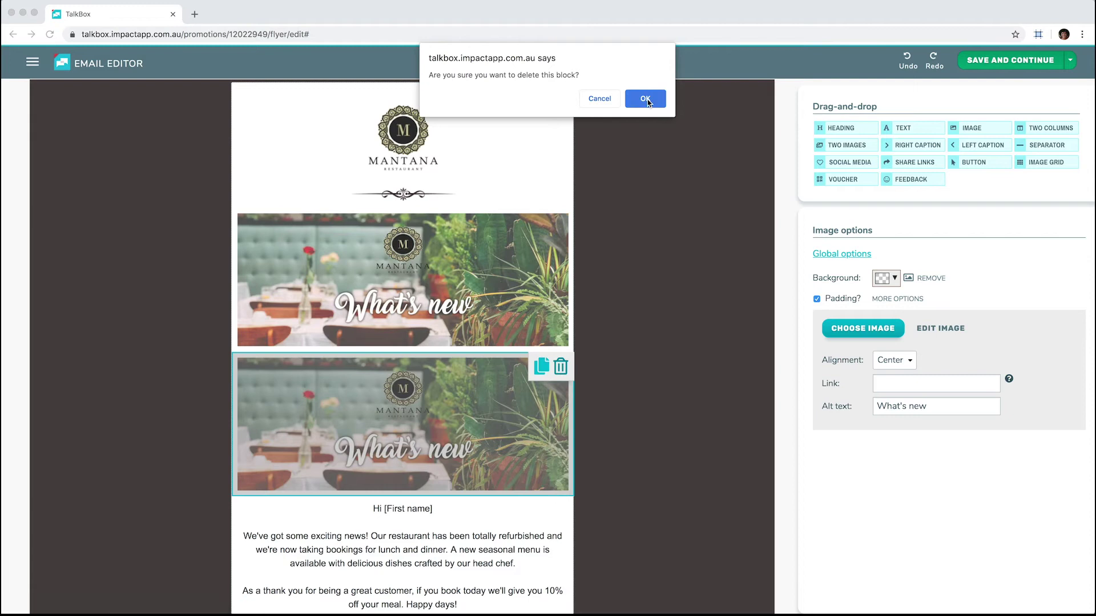
{"action": "left_click", "coordinate": [646, 99]}
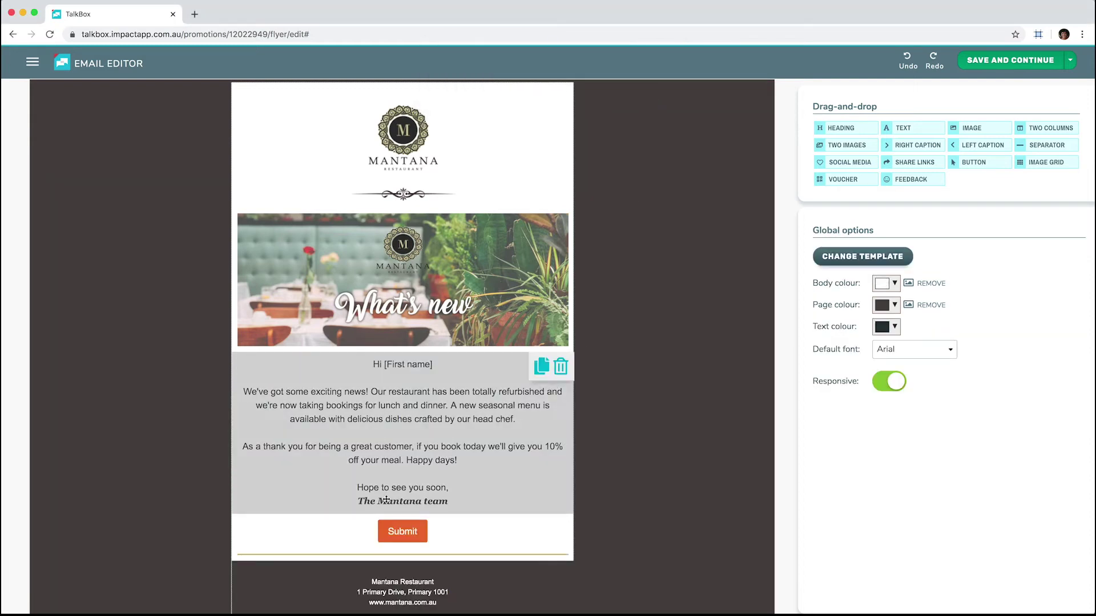
Change the text of the orange button below the sign-off to "Book now" and deselect the block
{"action": "left_click", "coordinate": [502, 534]}
{"action": "double_click", "coordinate": [890, 333]}
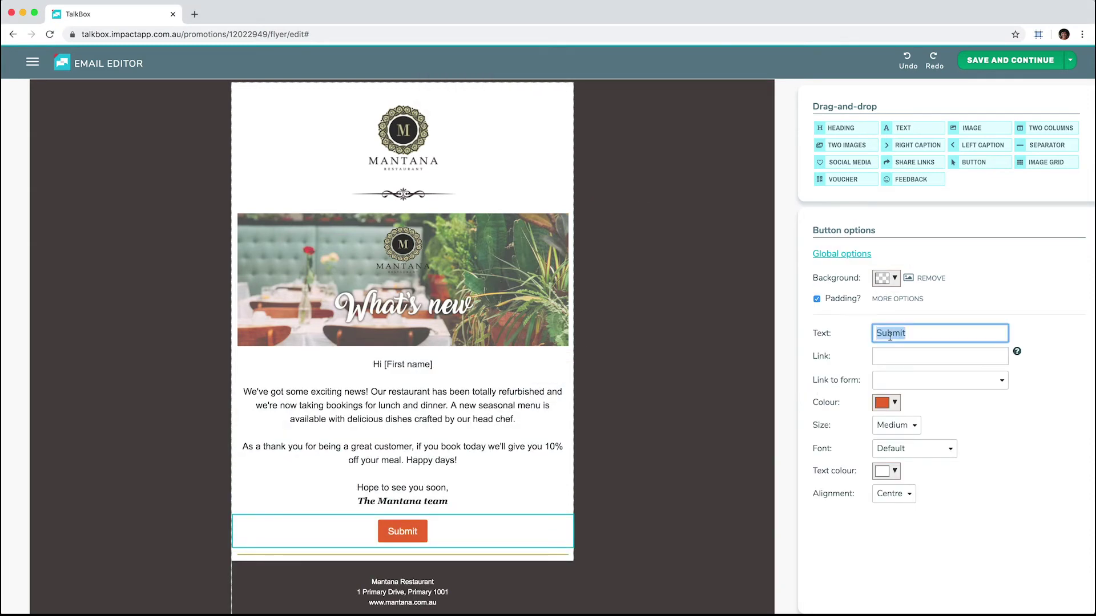
{"action": "type", "text": "Book now"}
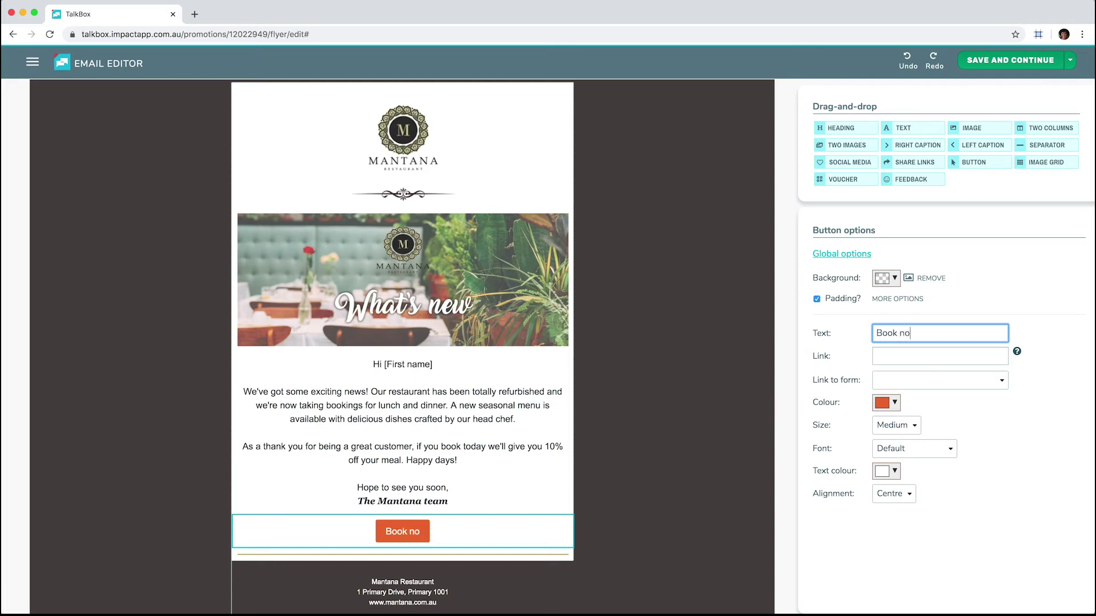
{"action": "left_click", "coordinate": [706, 364]}
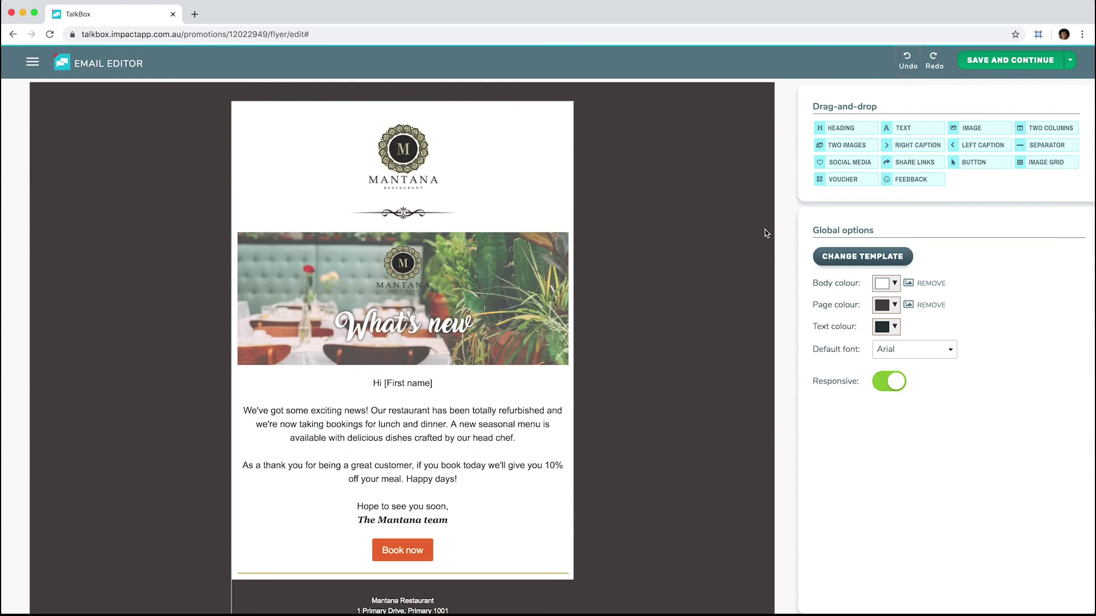
Undo the last edit to the button text and redo it
{"action": "left_click", "coordinate": [909, 68]}
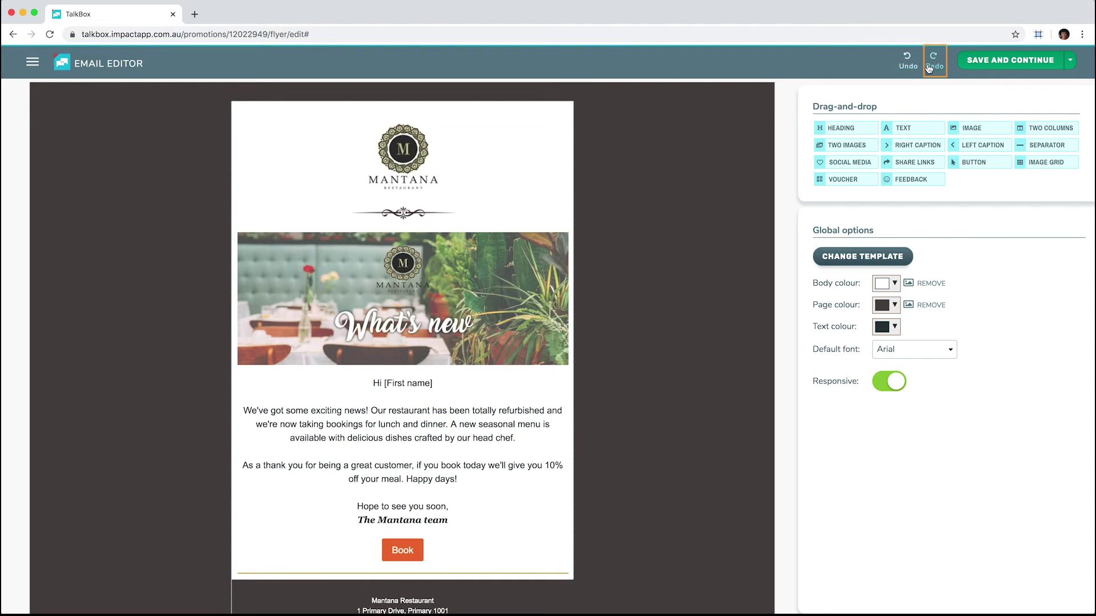
{"action": "left_click", "coordinate": [934, 68]}
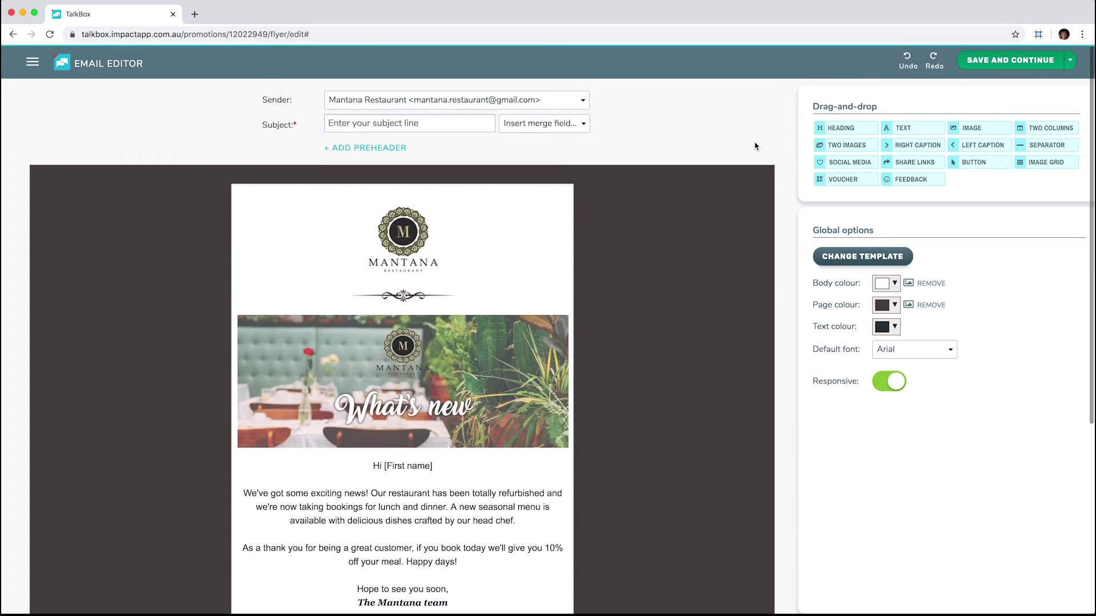
Set the subject line to "What's new" followed by the First name merge field, and add a blank preheader line
{"action": "left_click", "coordinate": [468, 124]}
{"action": "type", "text": "What's new"}
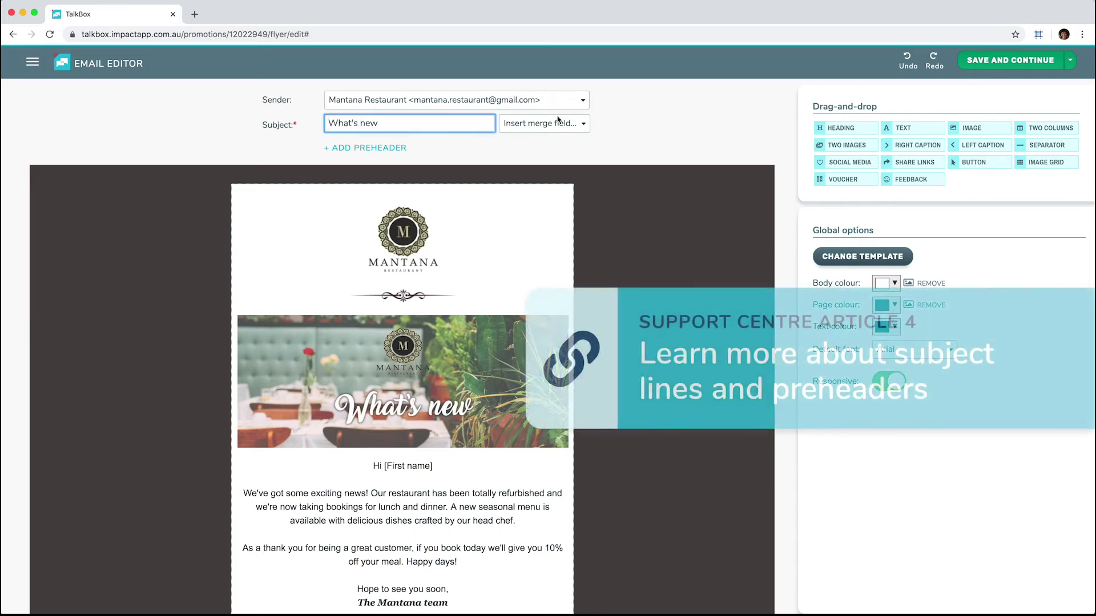
{"action": "left_click", "coordinate": [557, 122]}
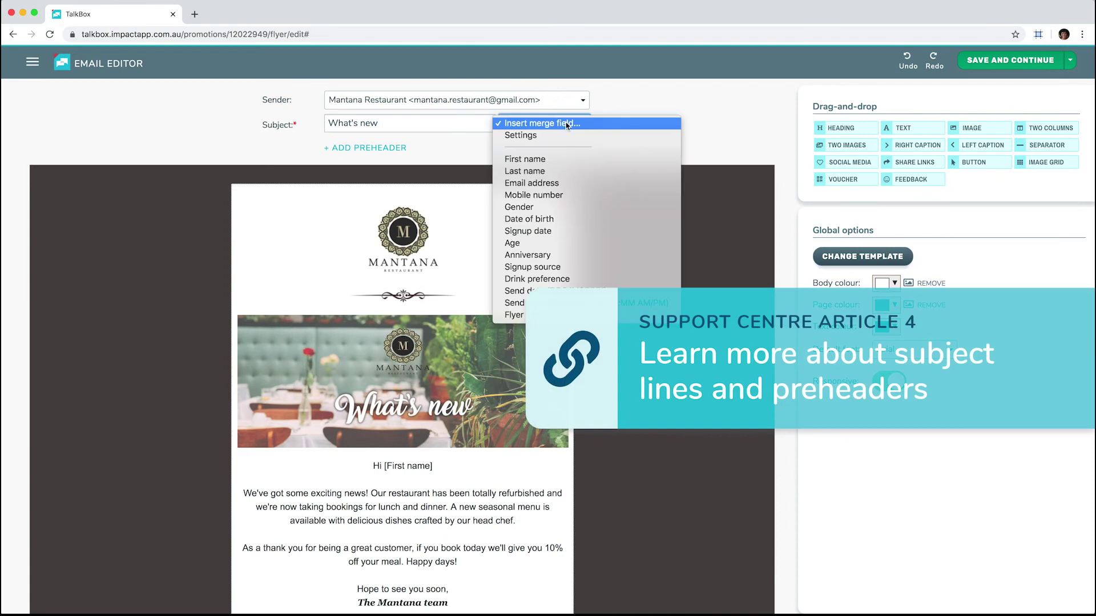
{"action": "left_click", "coordinate": [557, 160]}
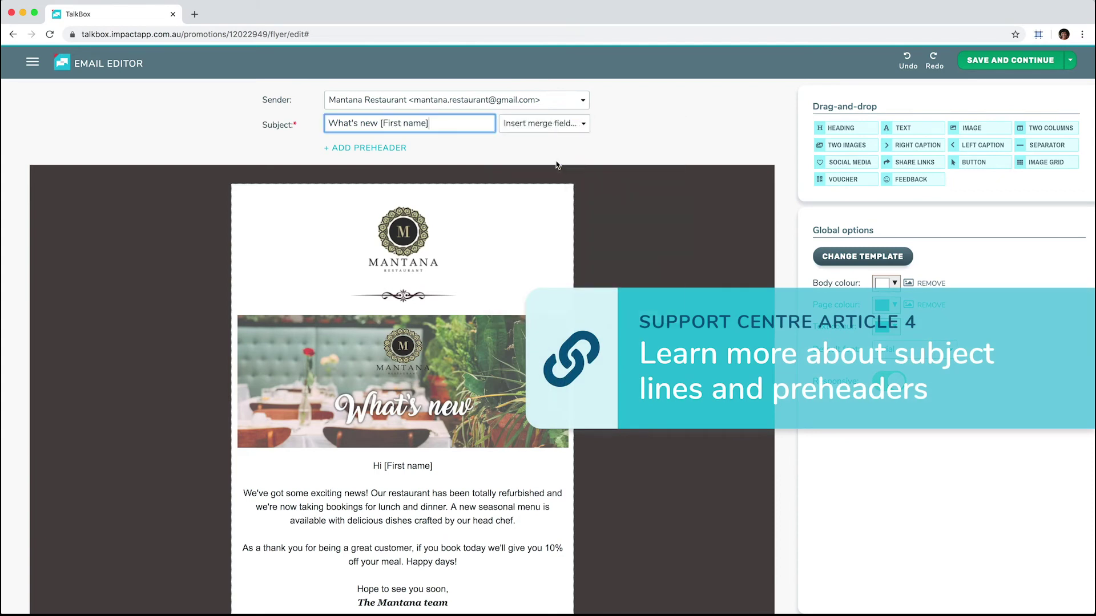
{"action": "left_click", "coordinate": [370, 148]}
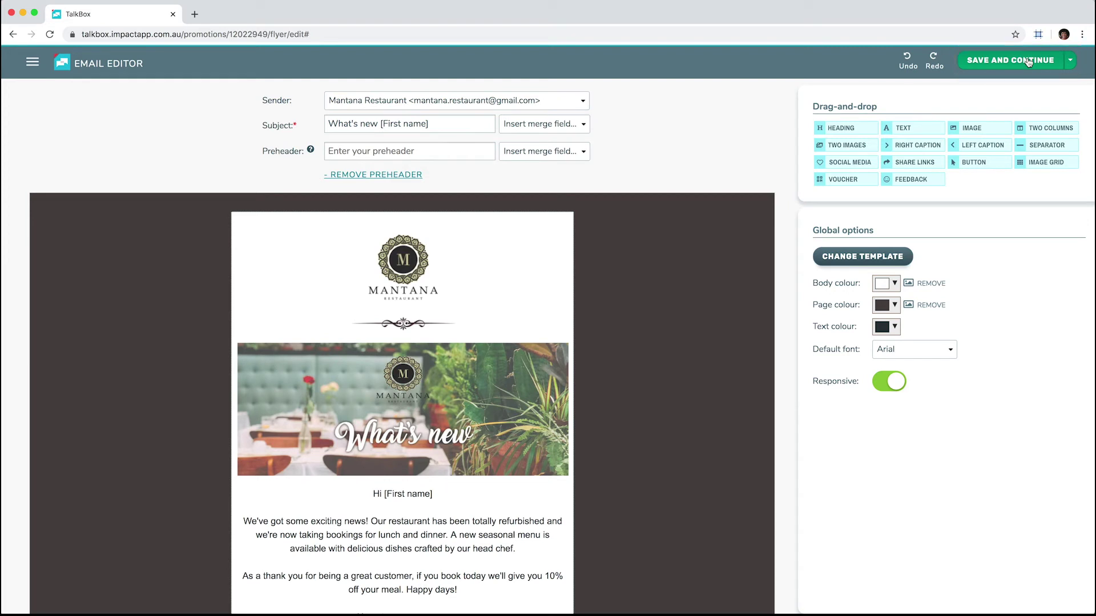
Save the email design as a new template named "Mantana What's new", without overwriting the starting template
{"action": "left_click", "coordinate": [1071, 61]}
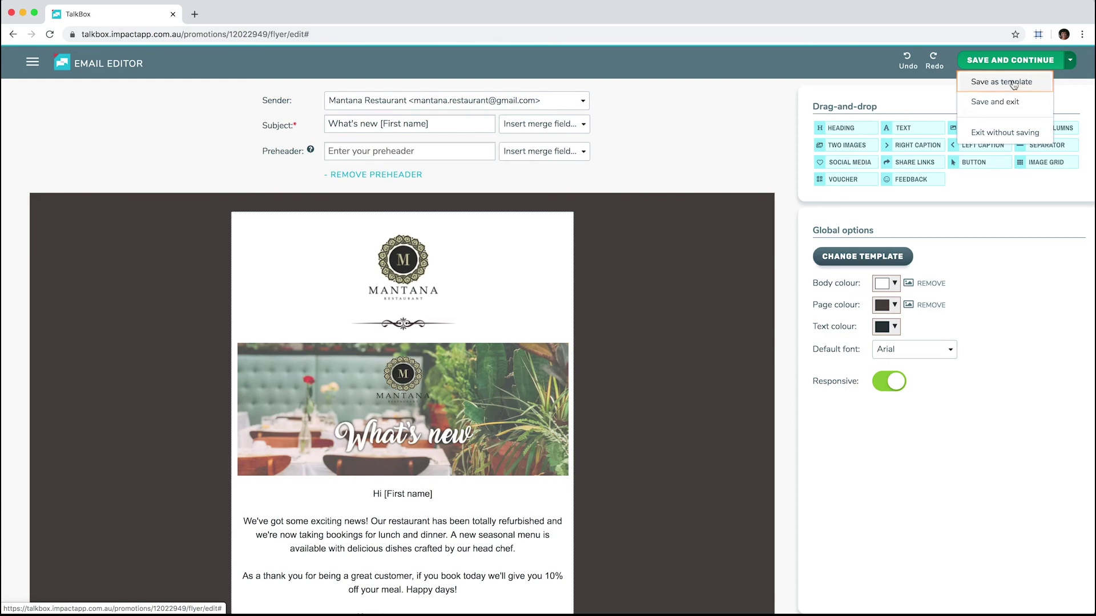
{"action": "left_click", "coordinate": [1013, 83]}
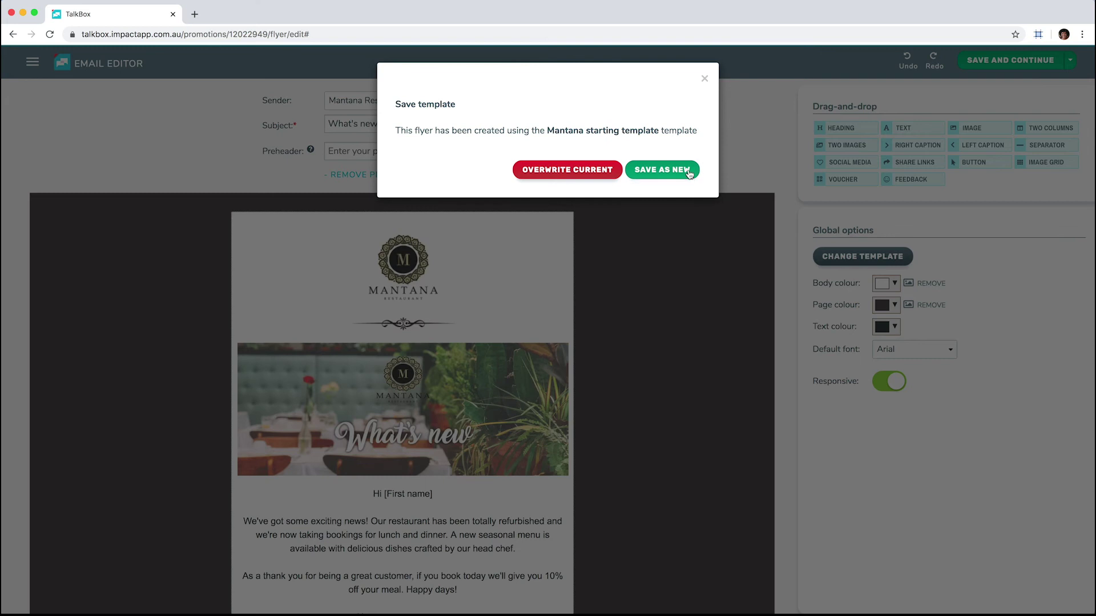
{"action": "left_click", "coordinate": [659, 169]}
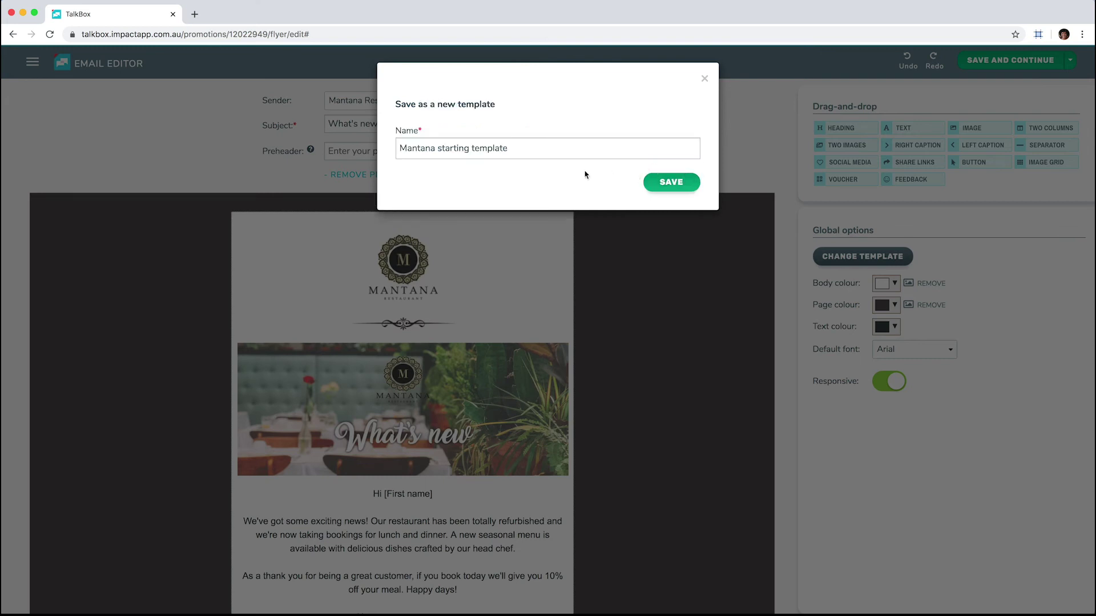
{"action": "left_click", "coordinate": [438, 149]}
{"action": "left_click", "coordinate": [551, 150], "text": "shift"}
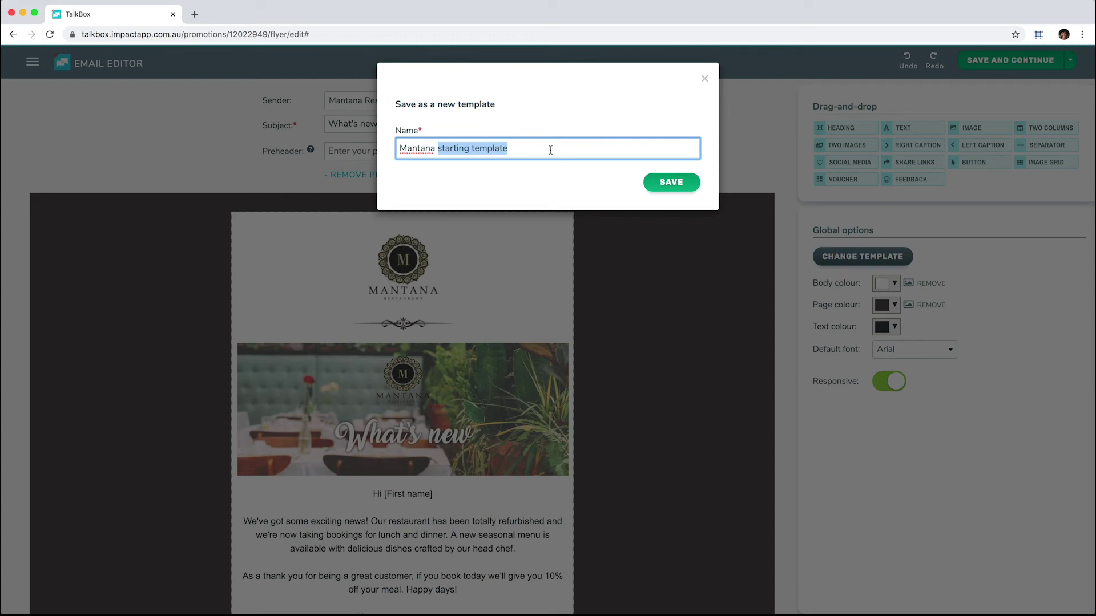
{"action": "type", "text": "What's new"}
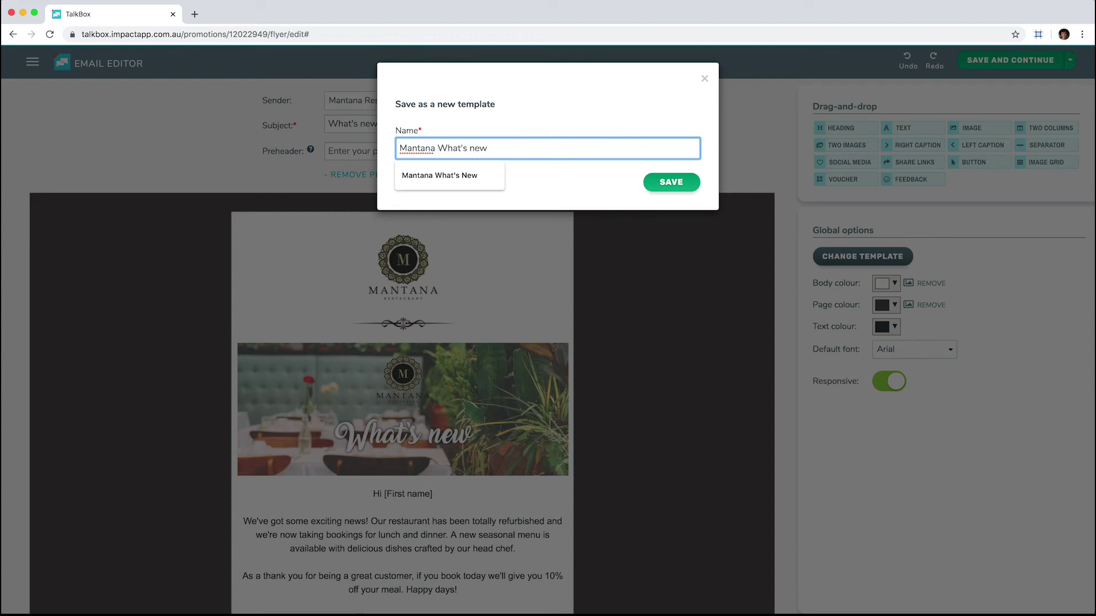
{"action": "left_click", "coordinate": [692, 183]}
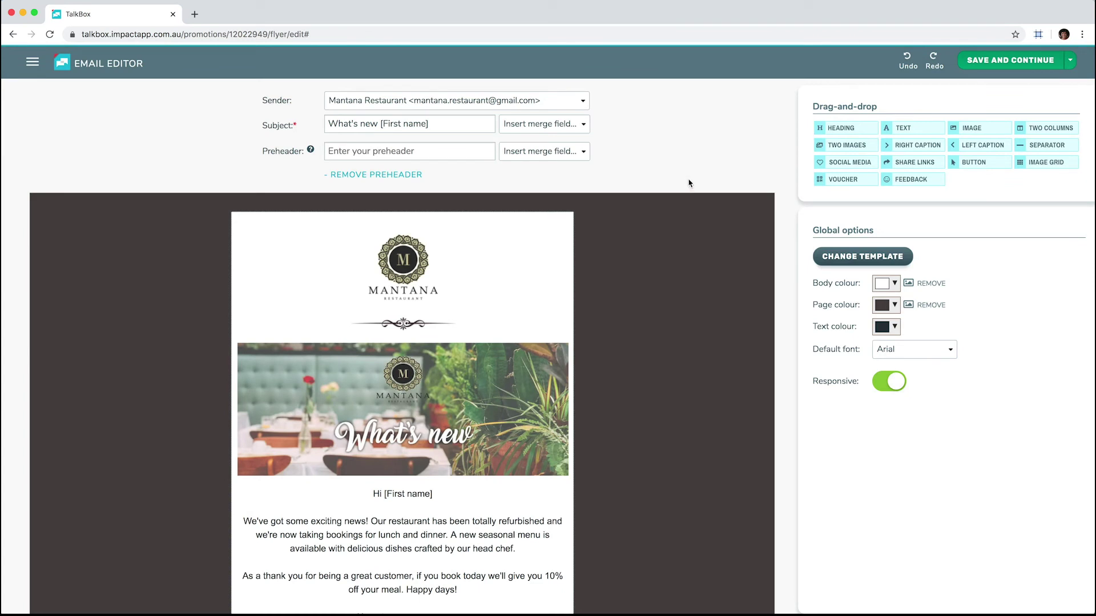
Save the email and preview it in the tablet, portrait phone and landscape phone layouts, returning to the desktop layout
{"action": "left_click", "coordinate": [1000, 65]}
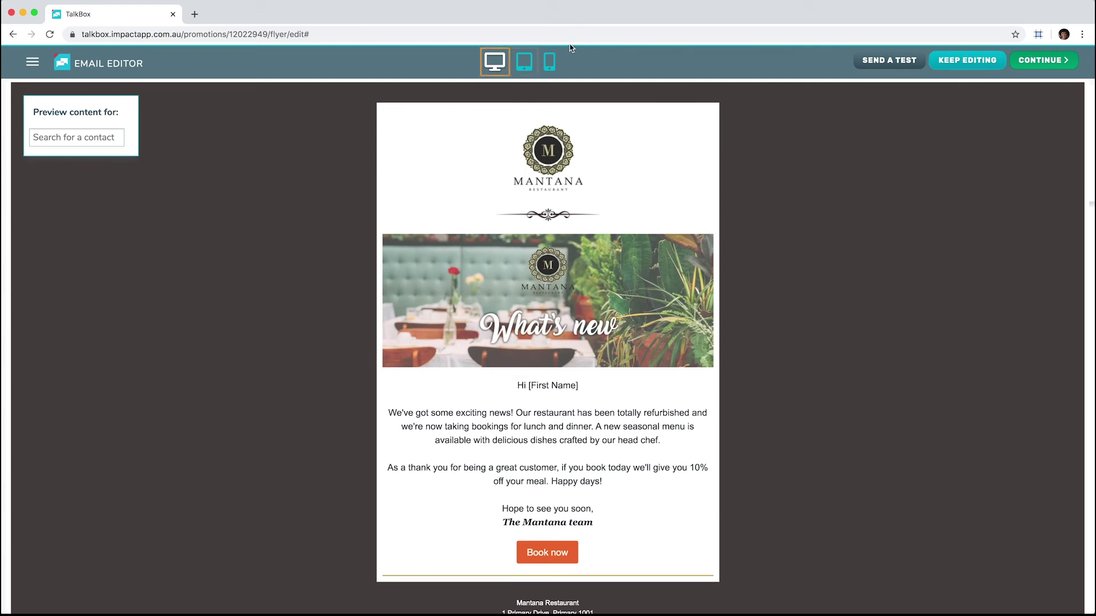
{"action": "left_click", "coordinate": [525, 64]}
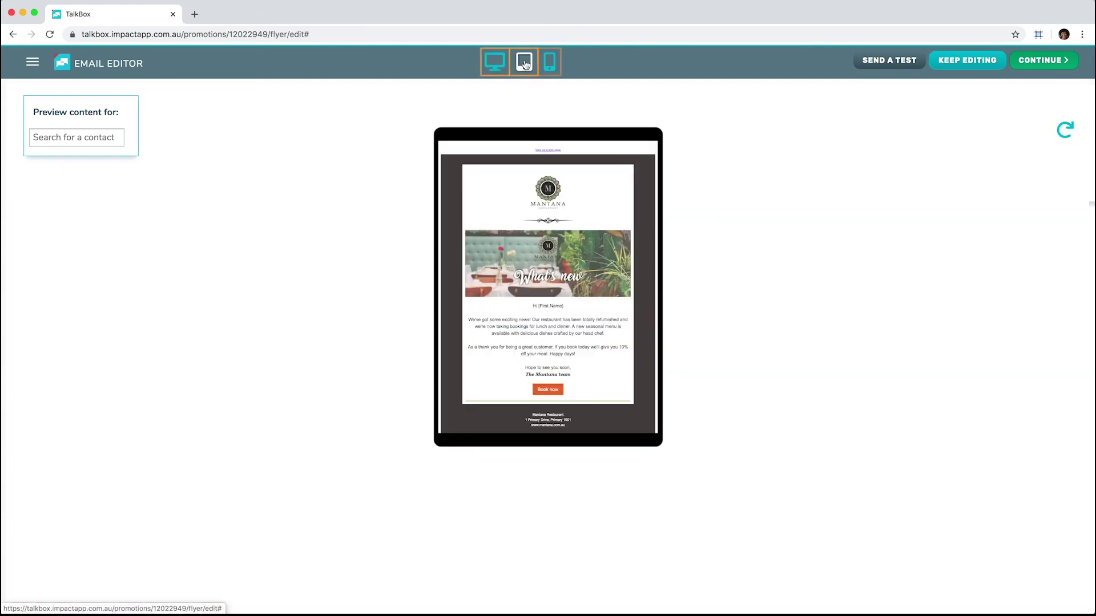
{"action": "left_click", "coordinate": [549, 64]}
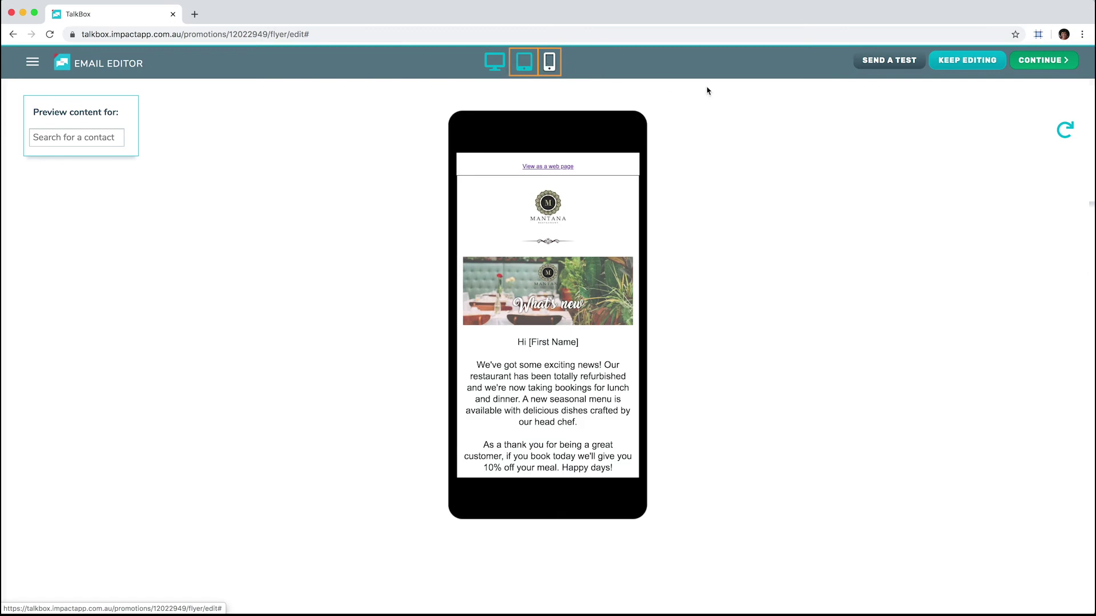
{"action": "left_click", "coordinate": [1065, 130]}
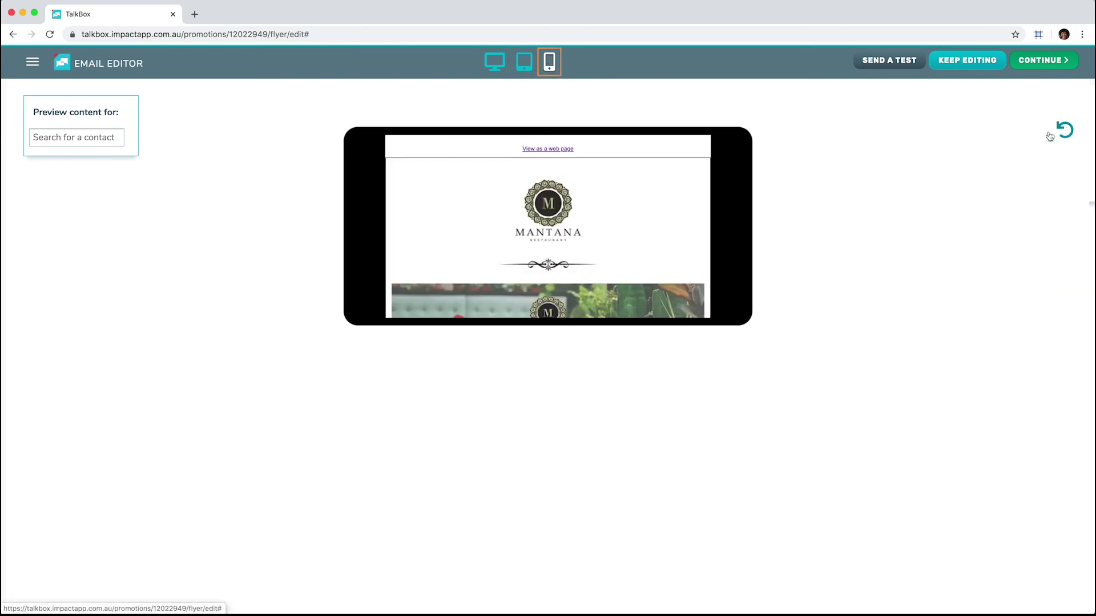
{"action": "scroll", "coordinate": [631, 196], "scroll_direction": "down", "scroll_amount": 5}
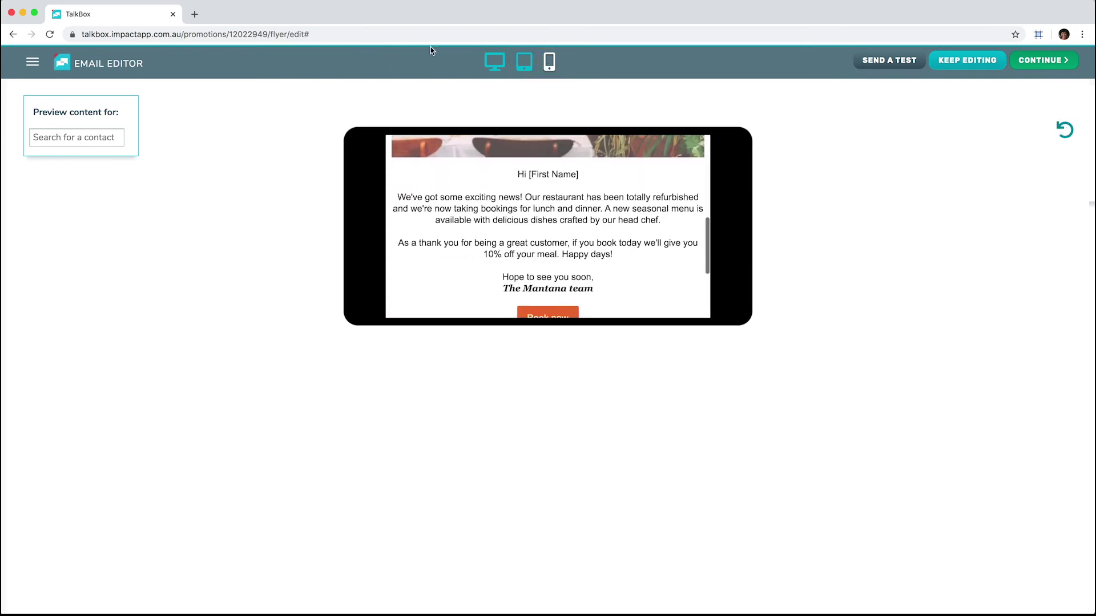
{"action": "left_click", "coordinate": [495, 62]}
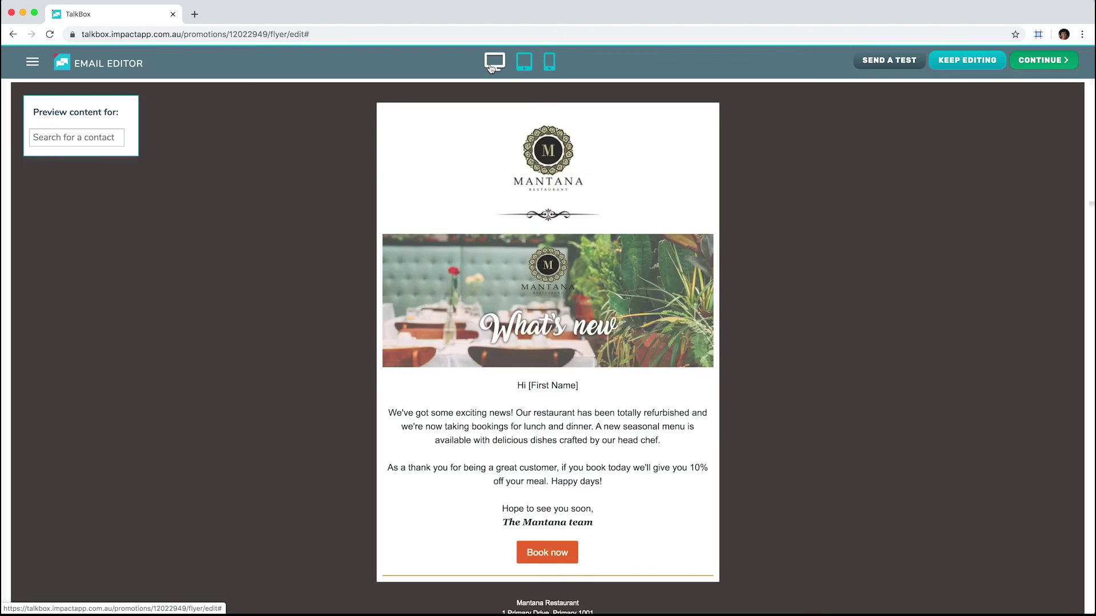
Search for a contact by first name and preview the email's merge field content for that contact
{"action": "left_click", "coordinate": [78, 139]}
{"action": "type", "text": "Joni"}
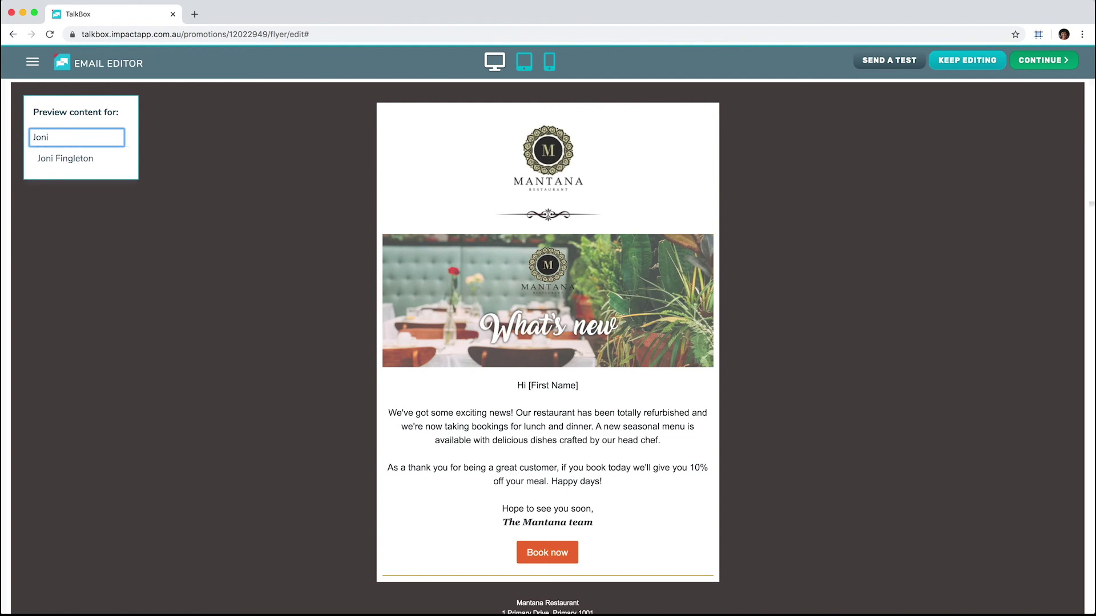
{"action": "left_click", "coordinate": [65, 161]}
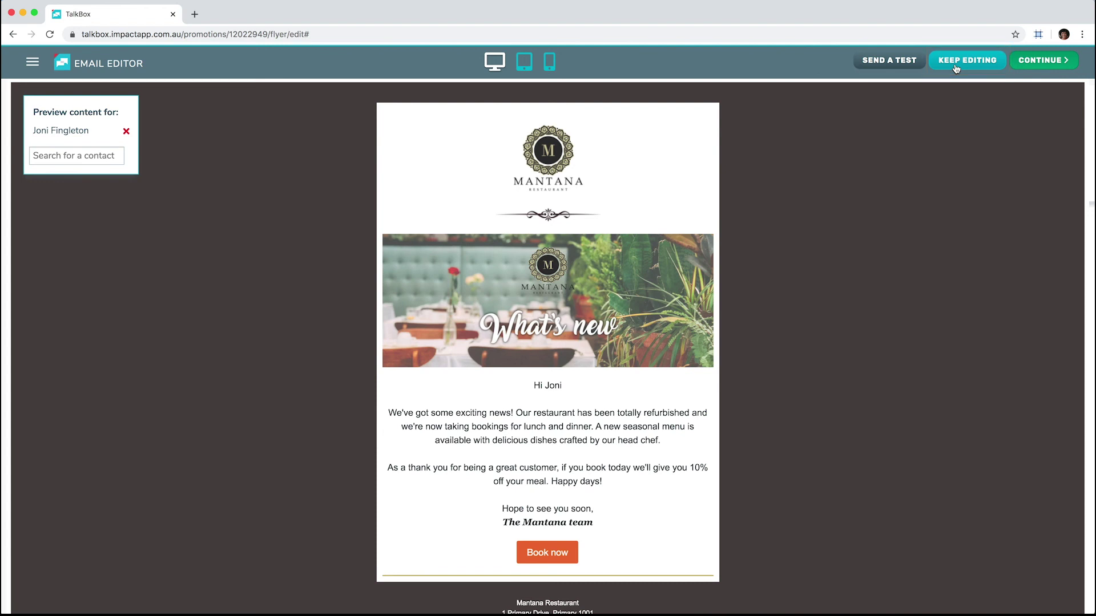
Send a test of the email to the prefilled restaurant address and continue from the preview to the sending stage
{"action": "left_click", "coordinate": [894, 65]}
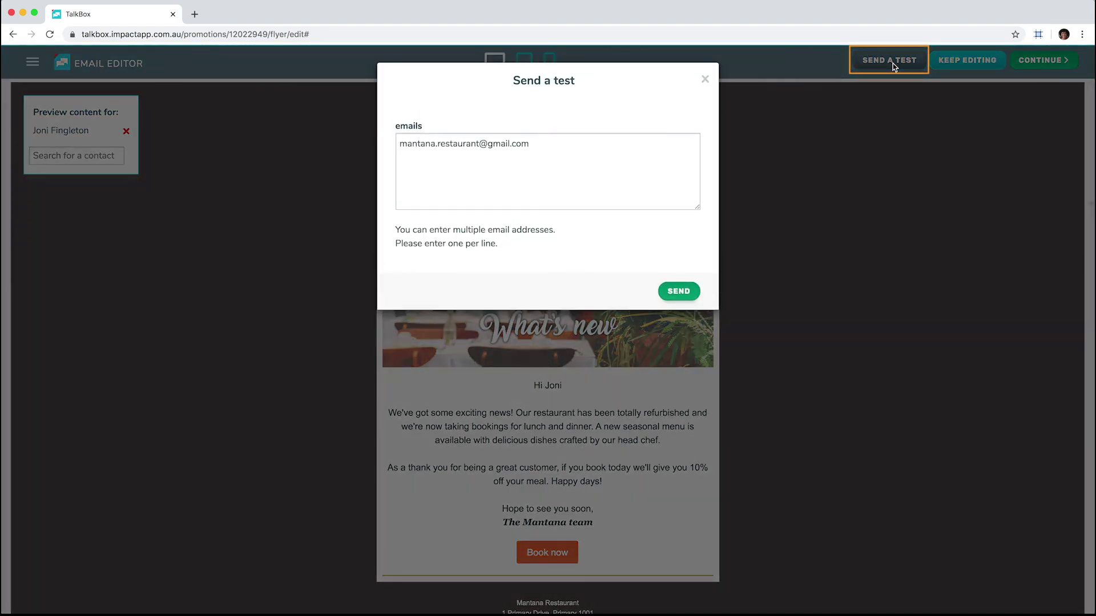
{"action": "left_click", "coordinate": [679, 291]}
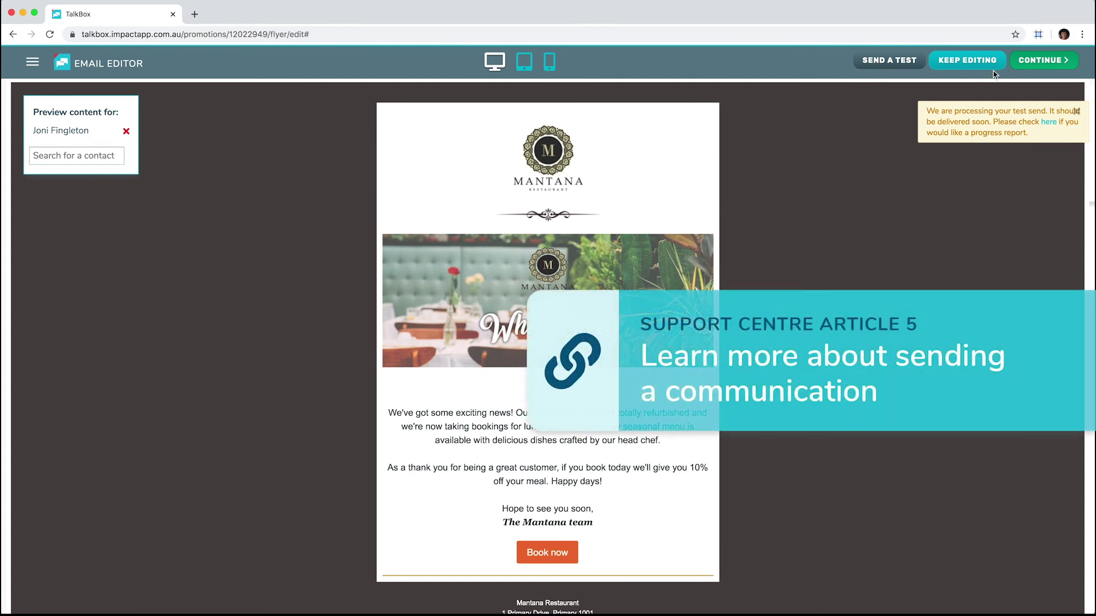
{"action": "left_click", "coordinate": [1048, 66]}
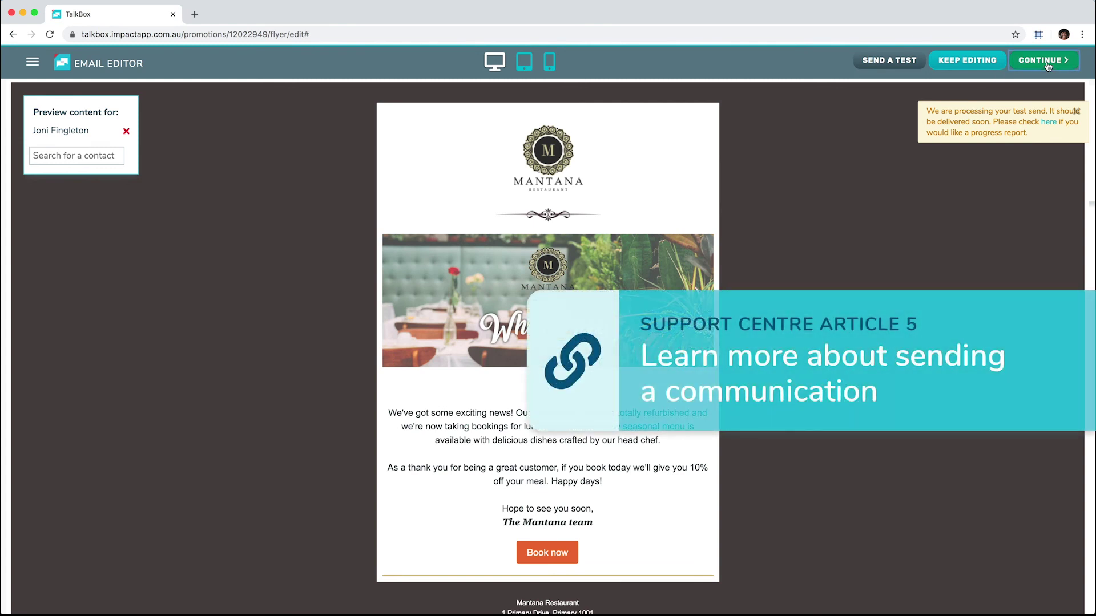